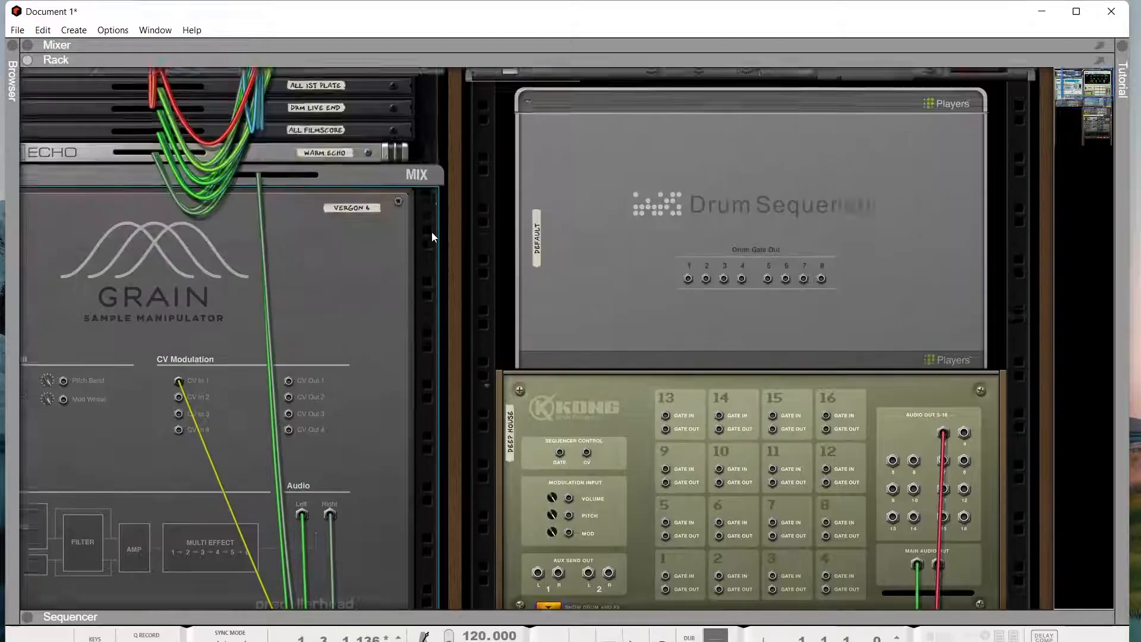
- Scroll through the rack and flip it to the front panels
scroll(473, 241, down, 4)
scroll(473, 240, down, 3)
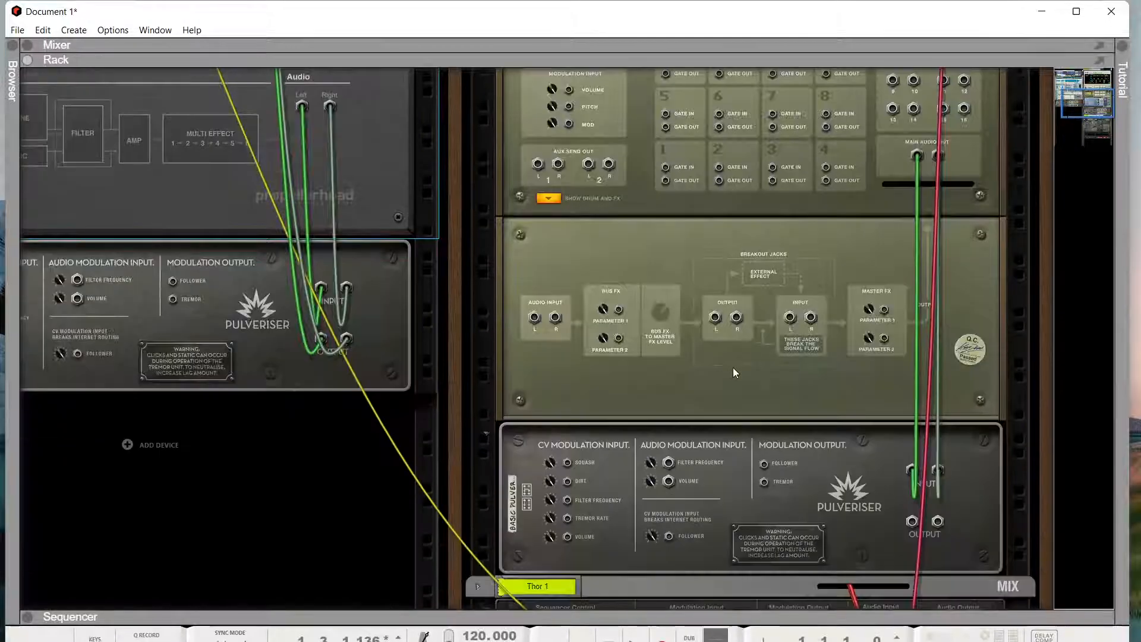
scroll(803, 439, down, 2)
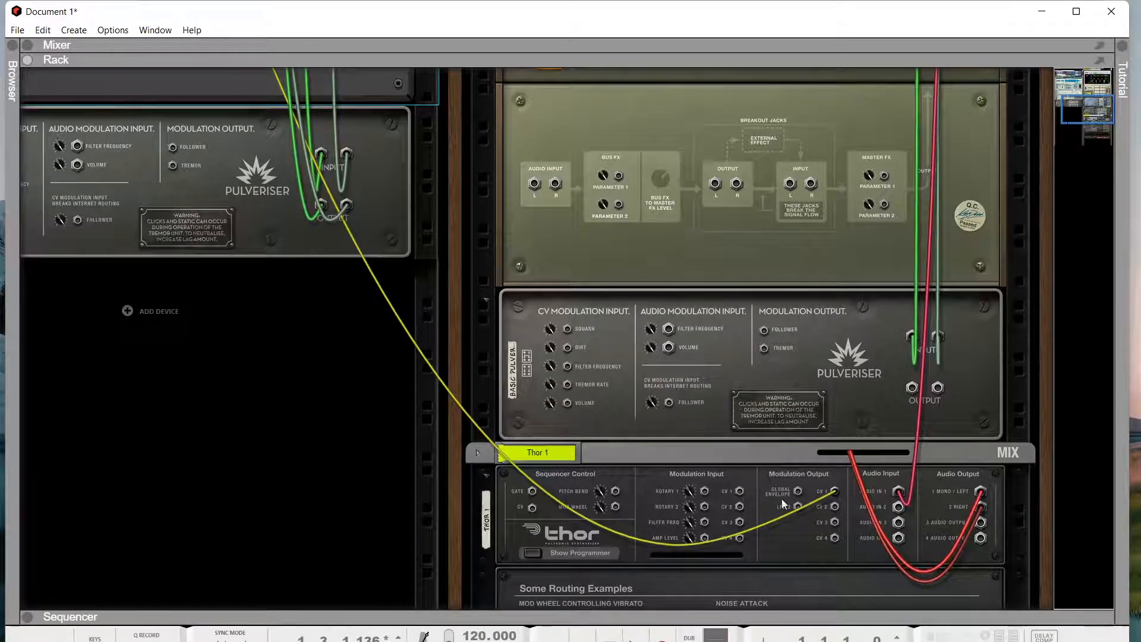
scroll(760, 423, up, 6)
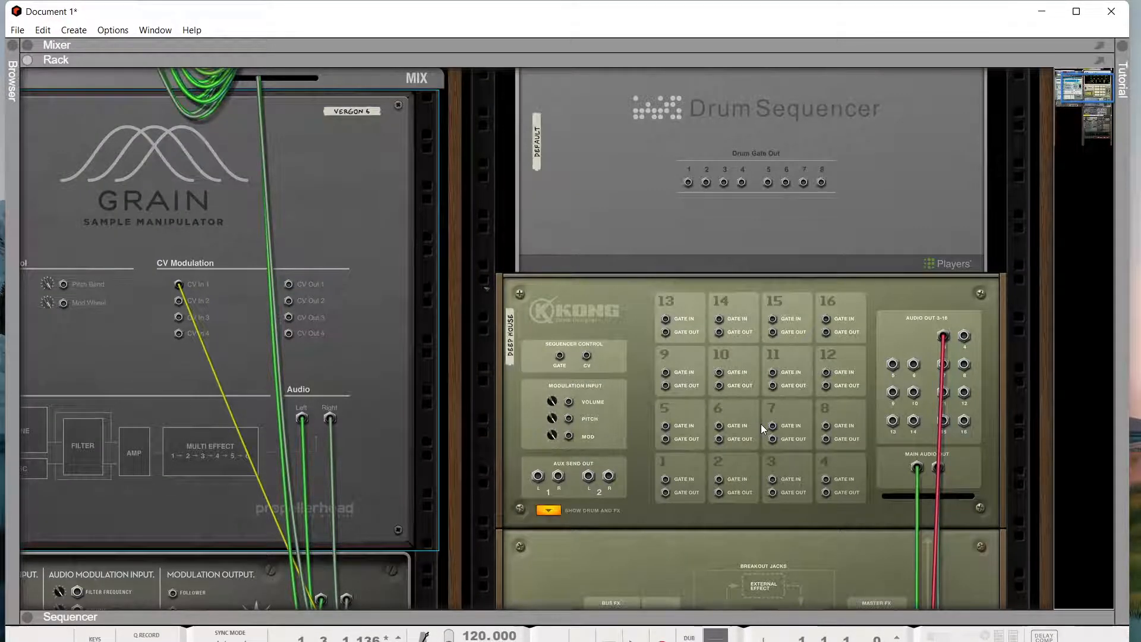
key(Tab)
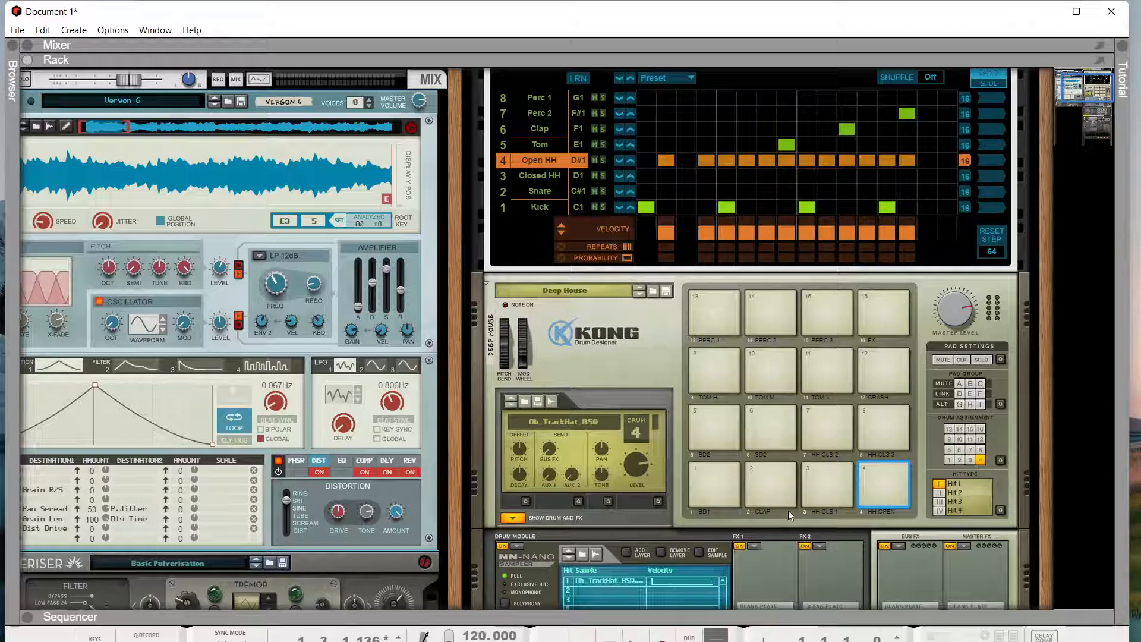
- Select the Kong module and try its pads, ending on pad 1 with the Bd_Compressed_SHA kick
key(Tab)
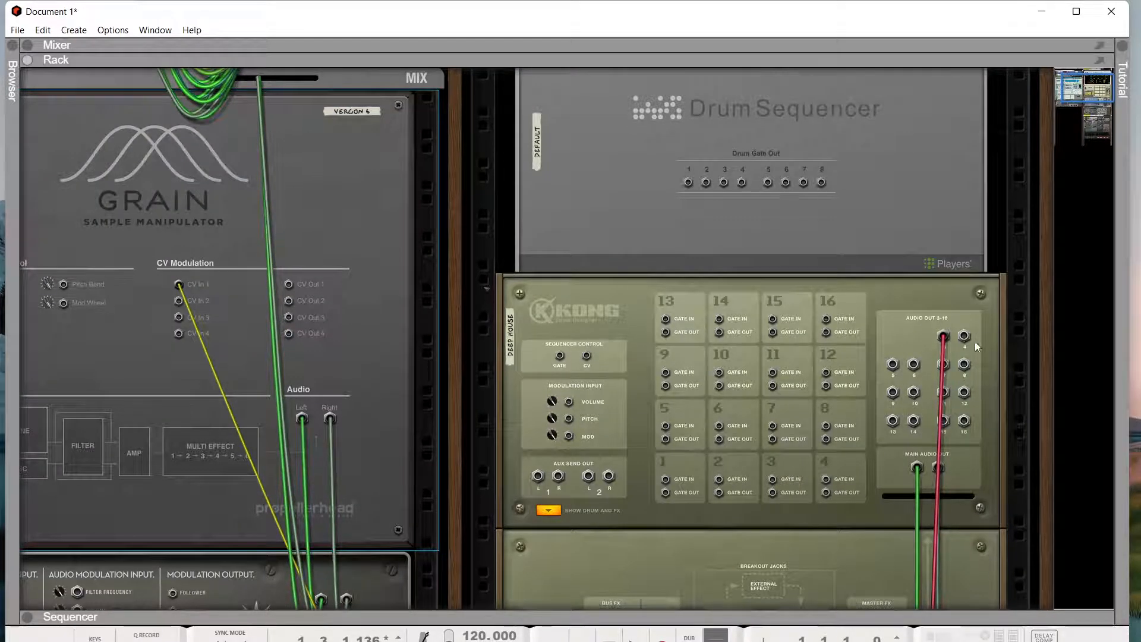
click(926, 325)
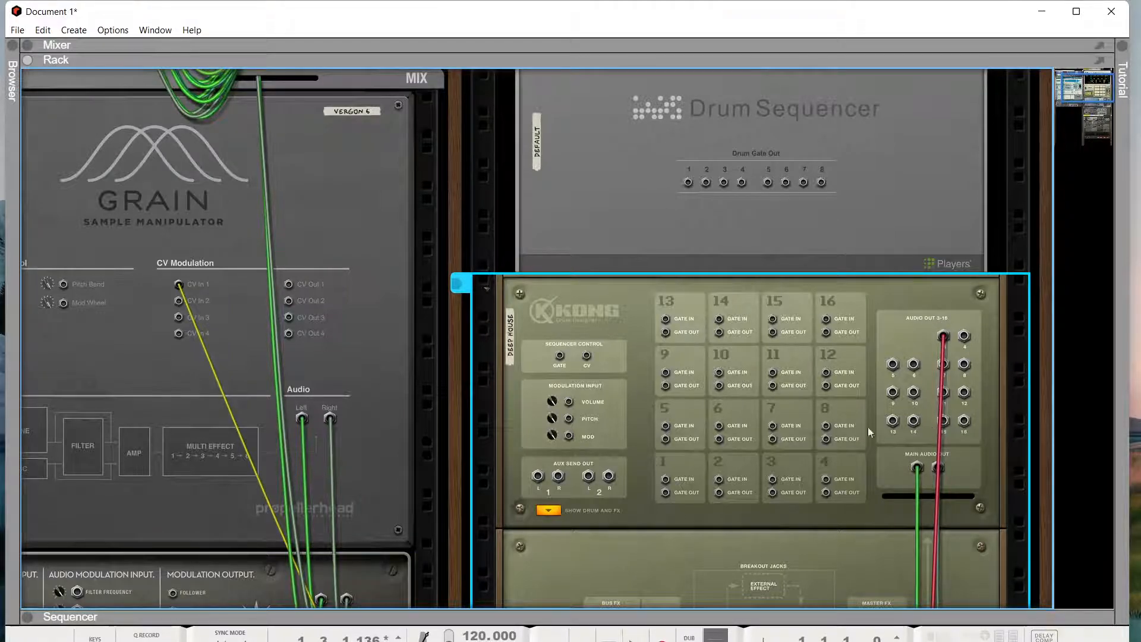
key(Tab)
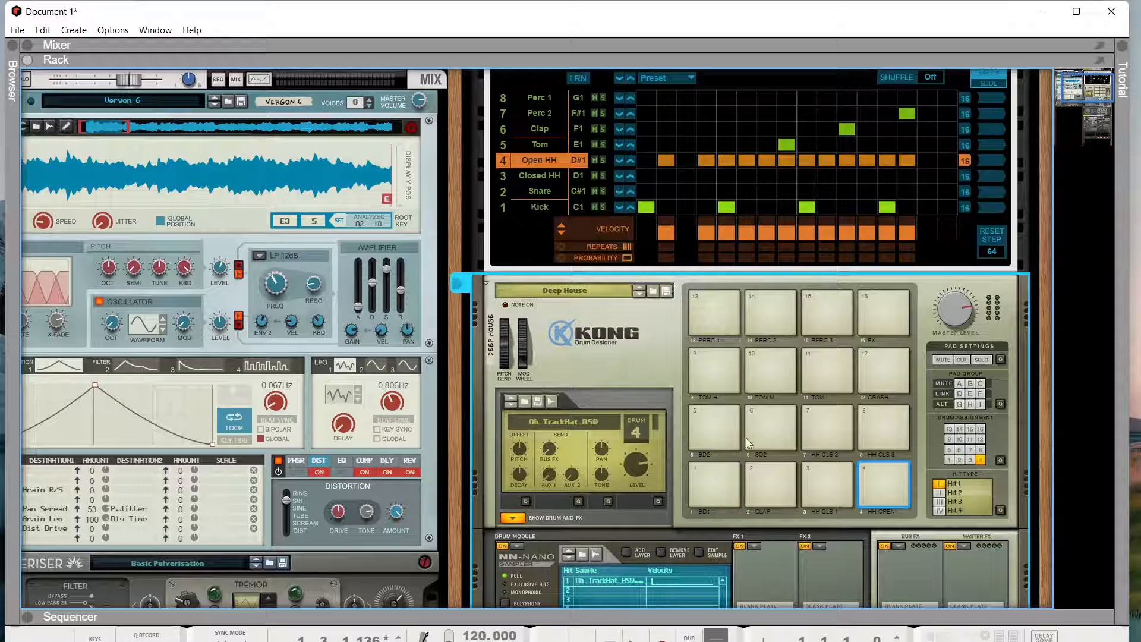
click(763, 474)
click(833, 476)
click(836, 436)
click(712, 501)
- Check pad 1's output destination in Kong, keeping it on Output 3–4
scroll(674, 439, down, 5)
click(511, 340)
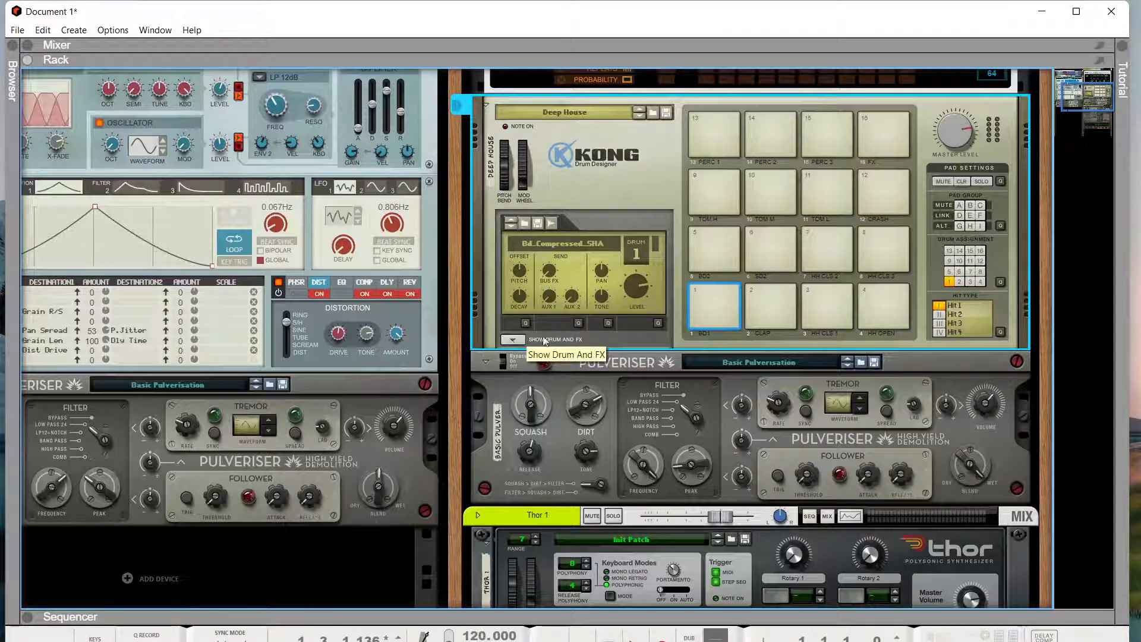
click(514, 340)
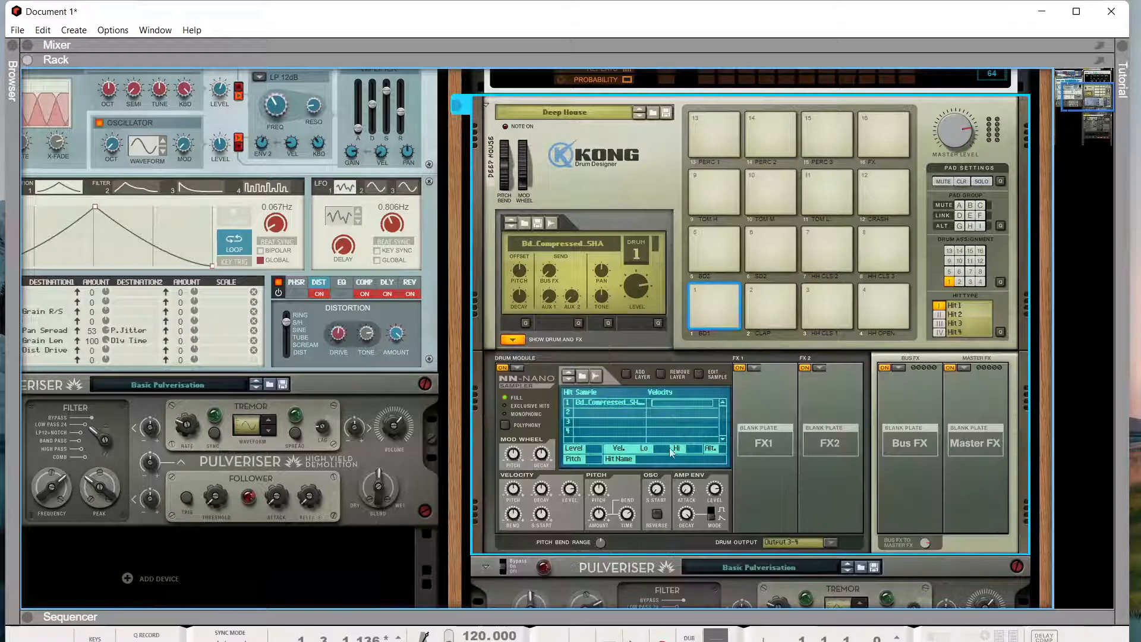
click(827, 540)
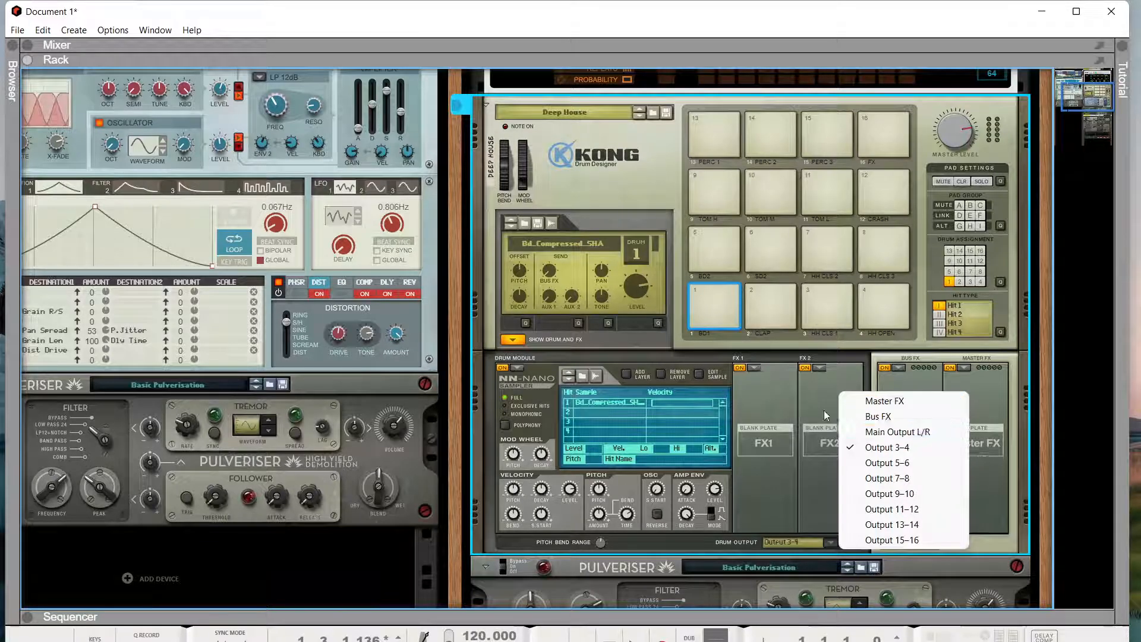
click(819, 495)
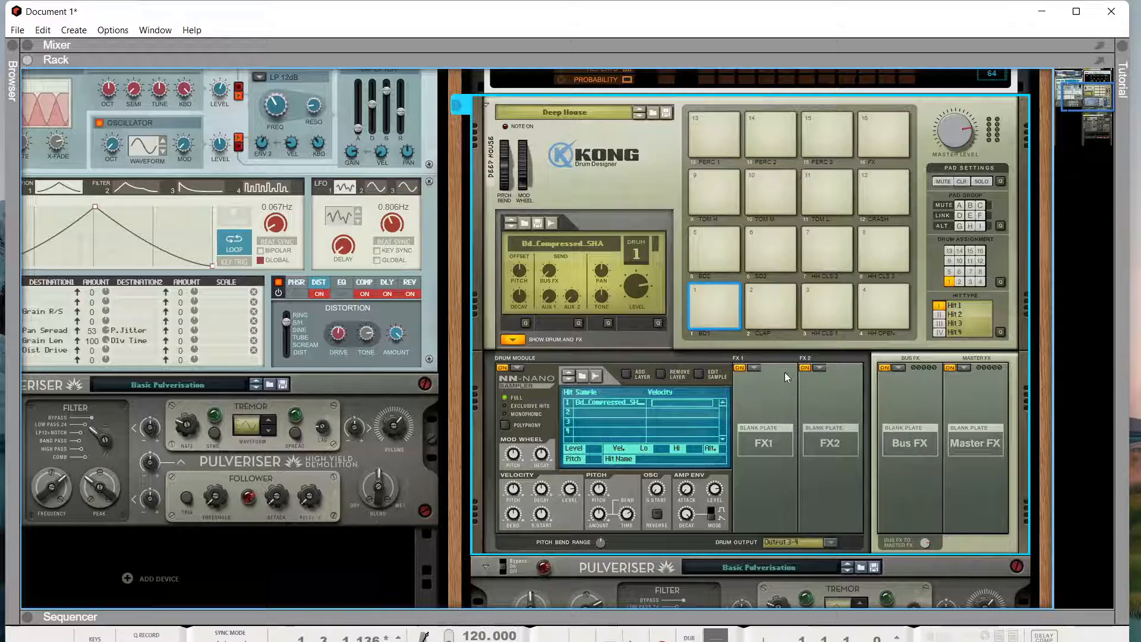
- Flip between rear cables and front panels, scrolling to Thor's modulation bus and back to Kong
key(Tab)
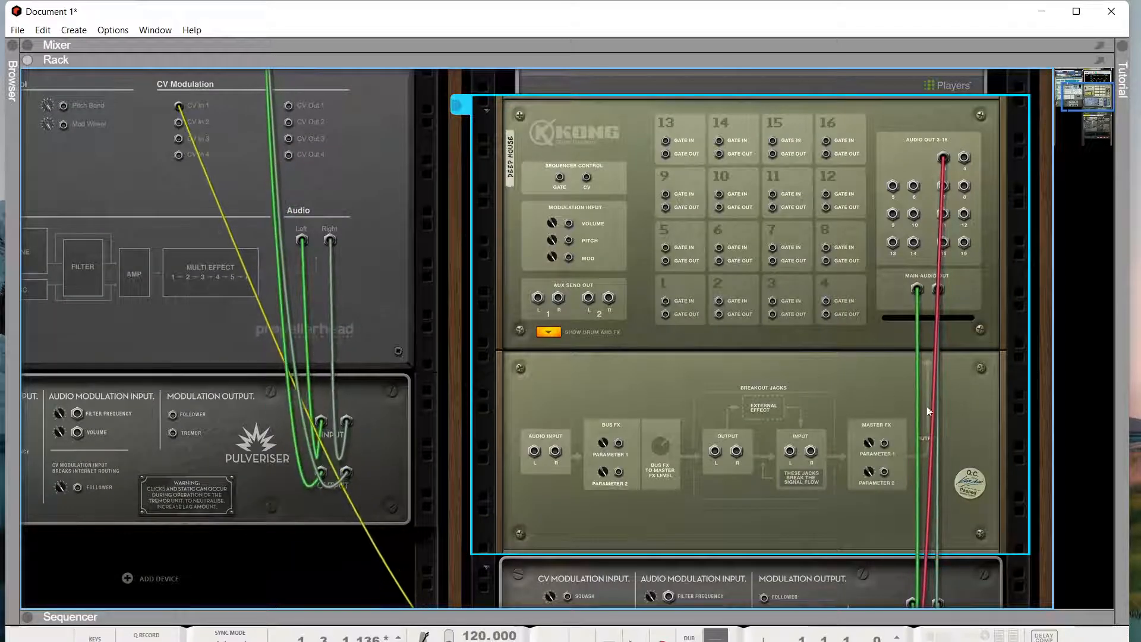
key(Tab)
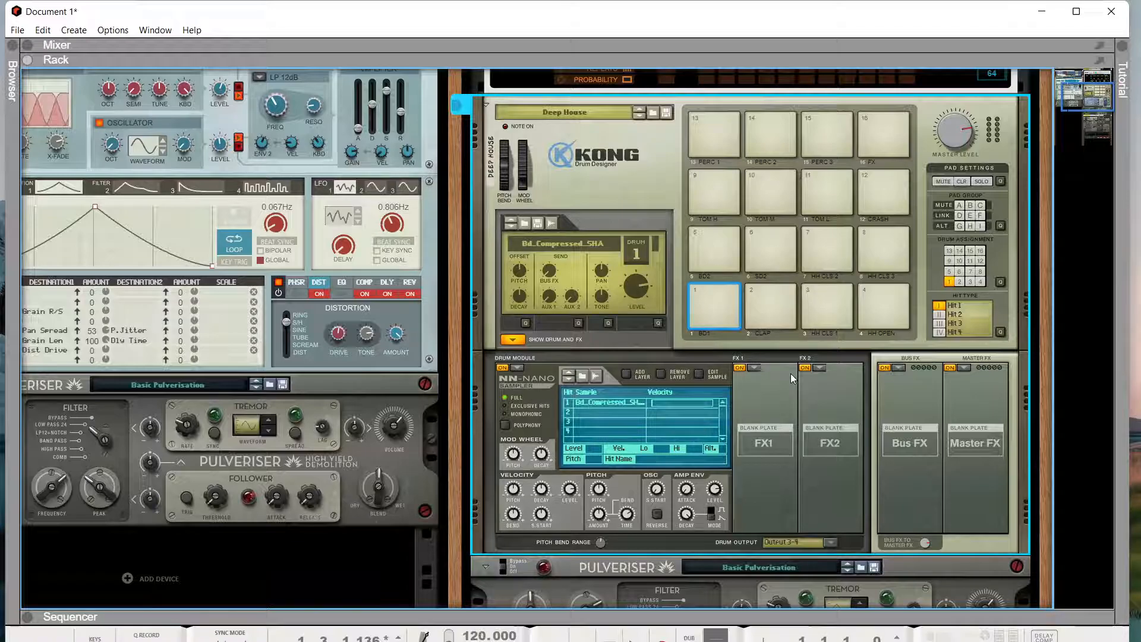
key(Tab)
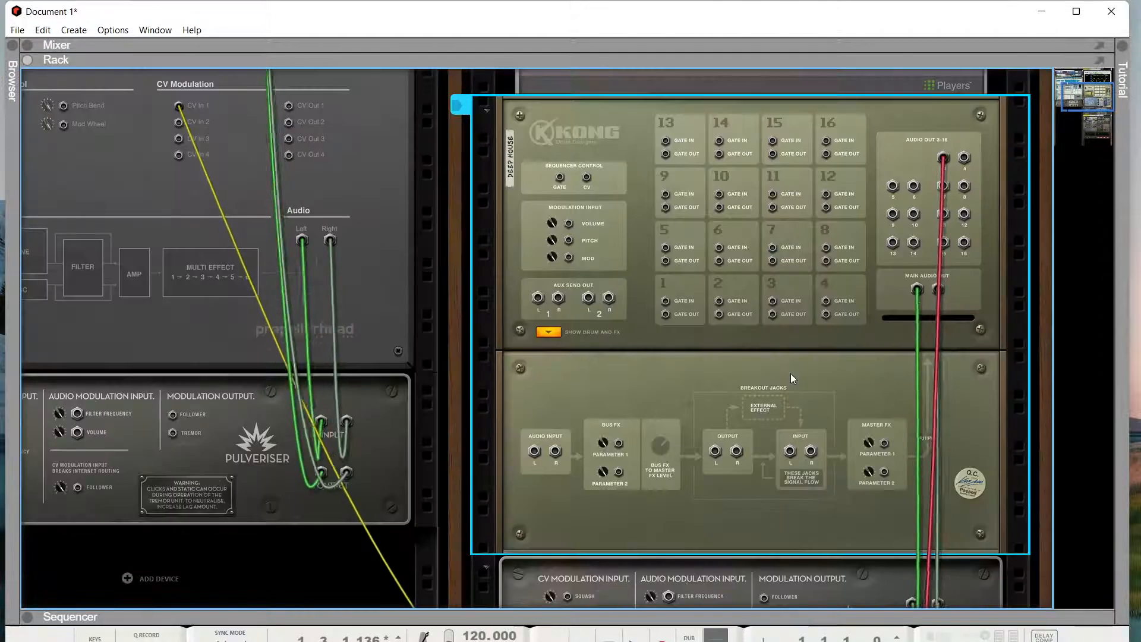
scroll(861, 337, down, 10)
key(Tab)
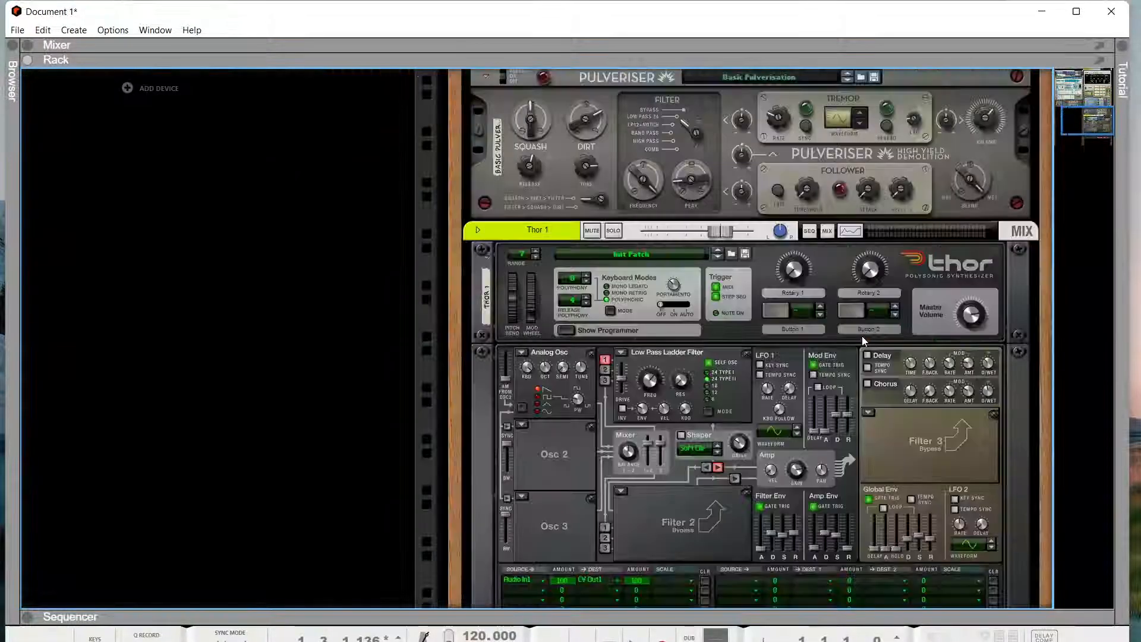
scroll(684, 380, down, 3)
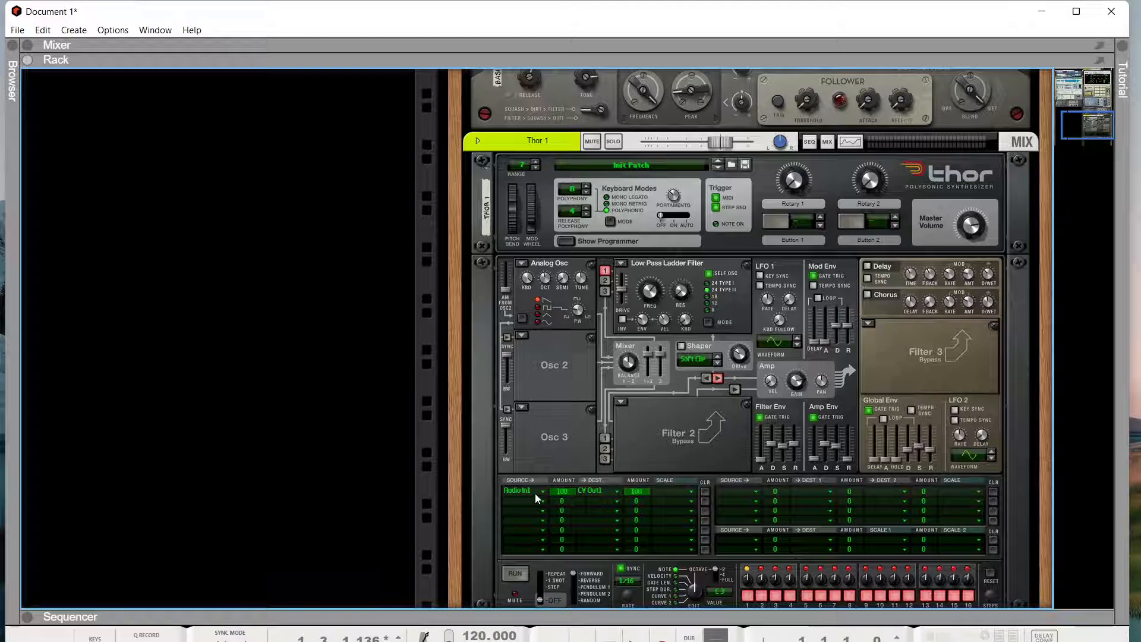
scroll(590, 448, up, 10)
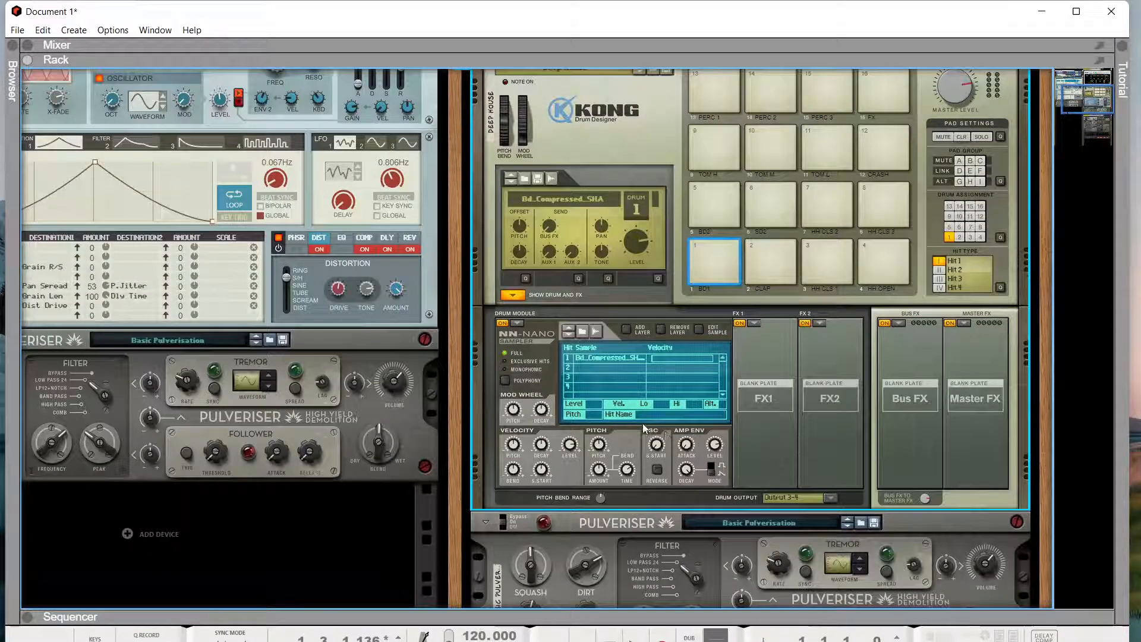
- Turn the rack to the rear and scroll between Kong's Audio Out 3 and Thor's Audio In 1
scroll(645, 429, up, 5)
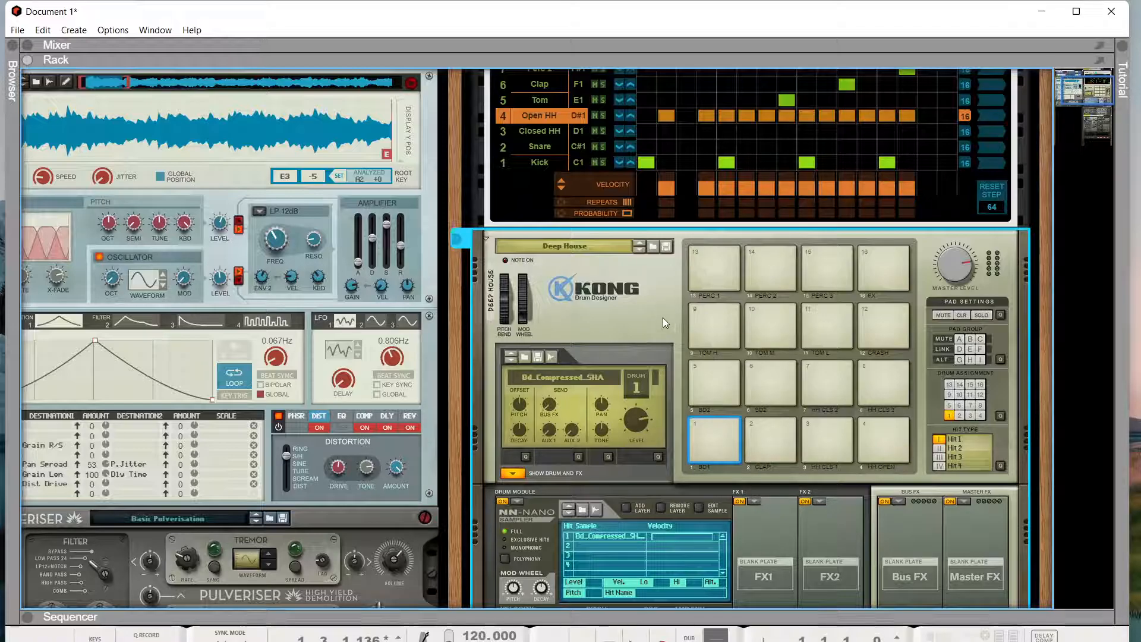
key(Tab)
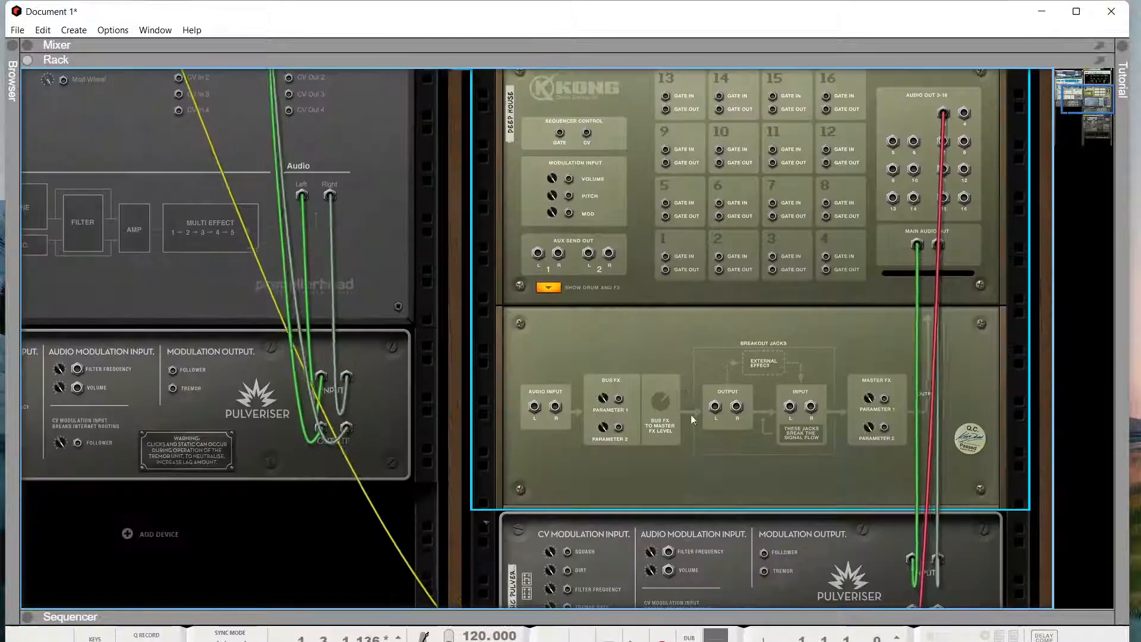
scroll(644, 415, down, 5)
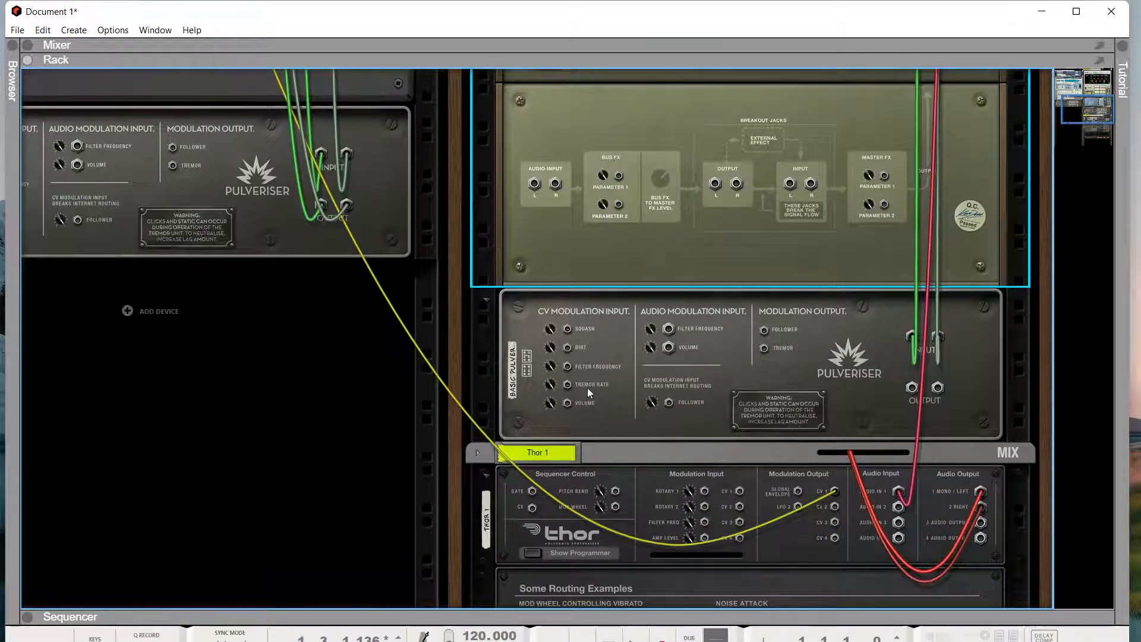
scroll(768, 366, down, 5)
scroll(766, 375, up, 5)
scroll(342, 196, up, 4)
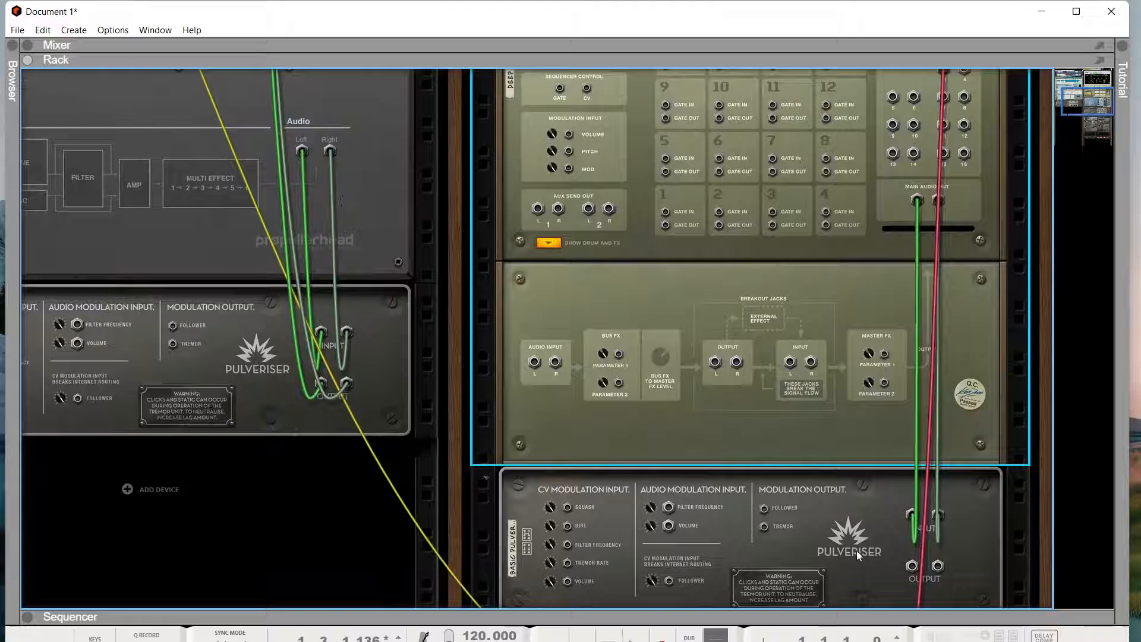
scroll(856, 550, down, 8)
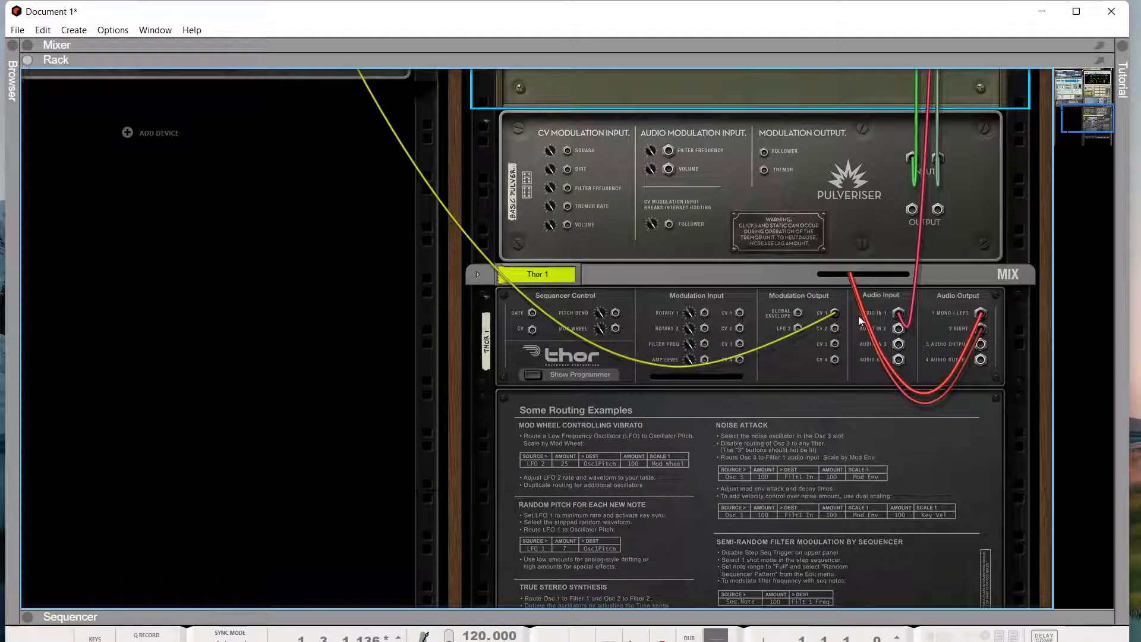
scroll(896, 318, up, 12)
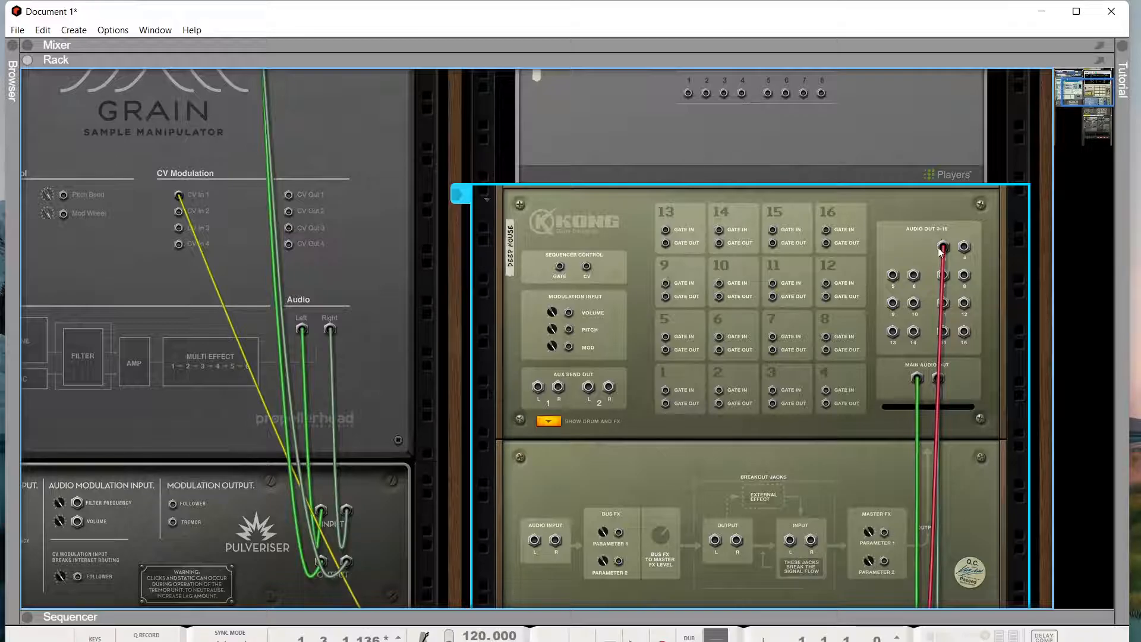
key(Tab)
click(713, 395)
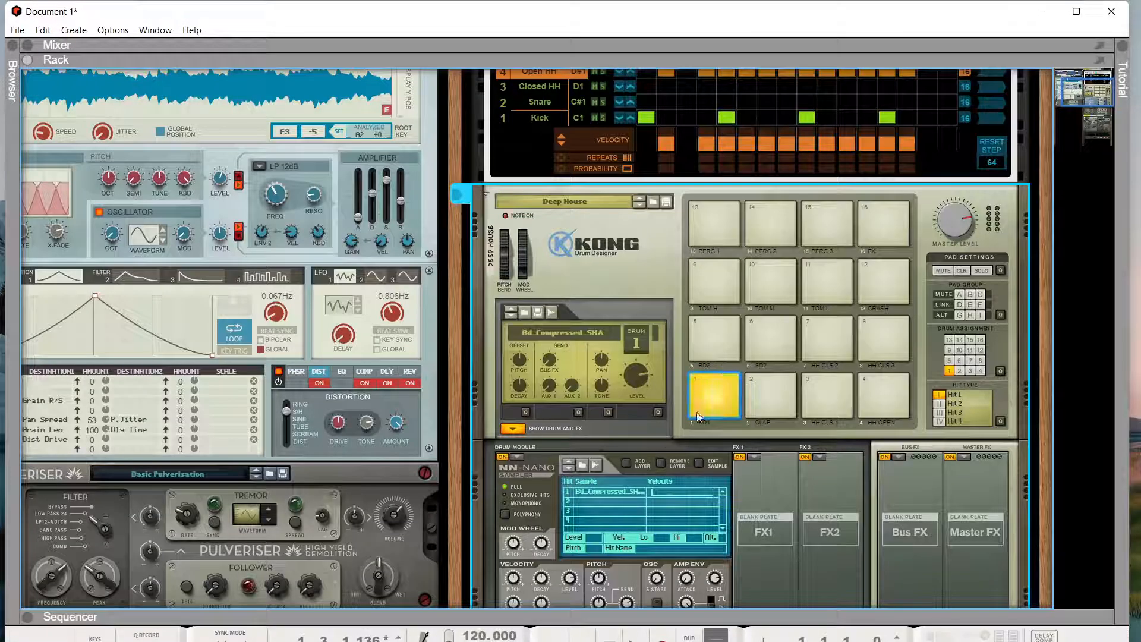
scroll(767, 447, down, 5)
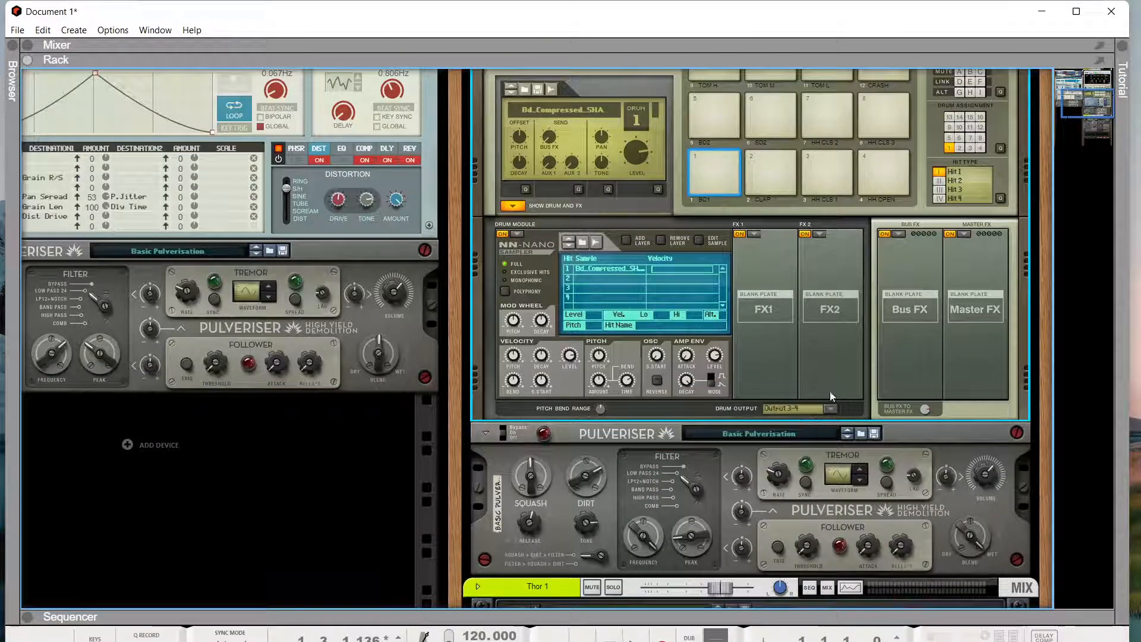
scroll(855, 344, up, 3)
key(Tab)
drag(943, 158, 943, 158)
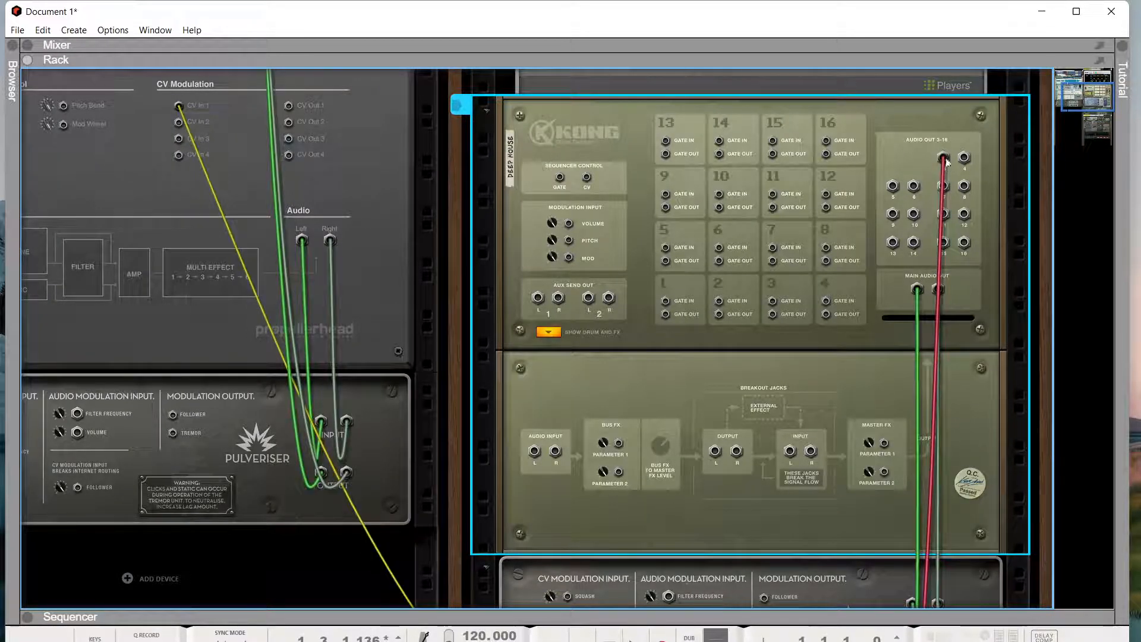
scroll(942, 202, down, 10)
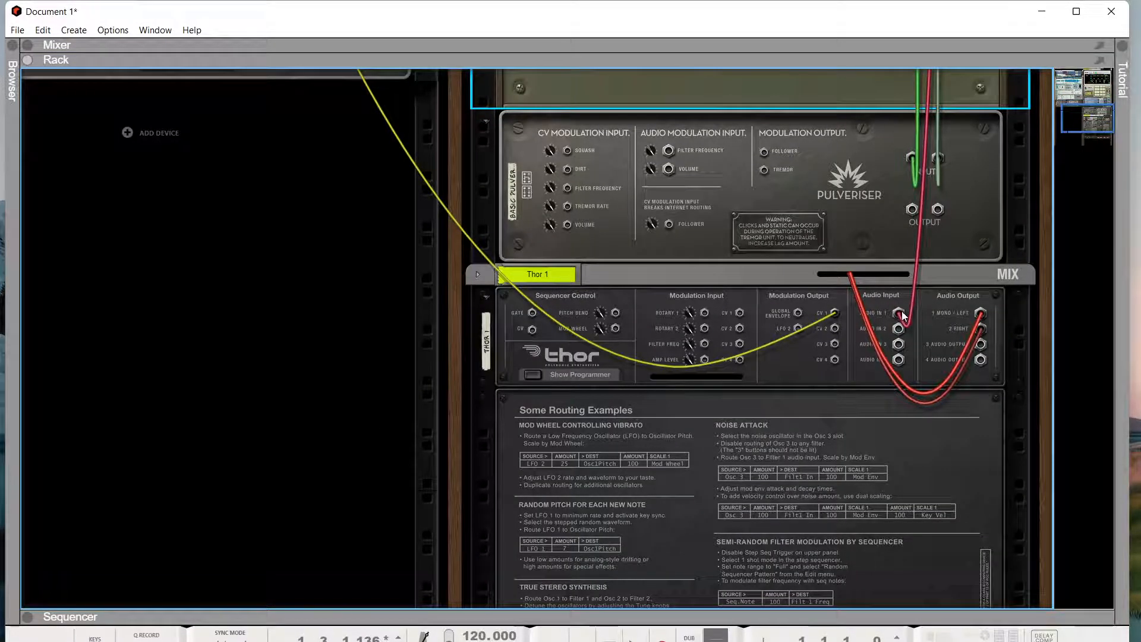
mouse_move(903, 312)
key(Tab)
scroll(739, 398, down, 5)
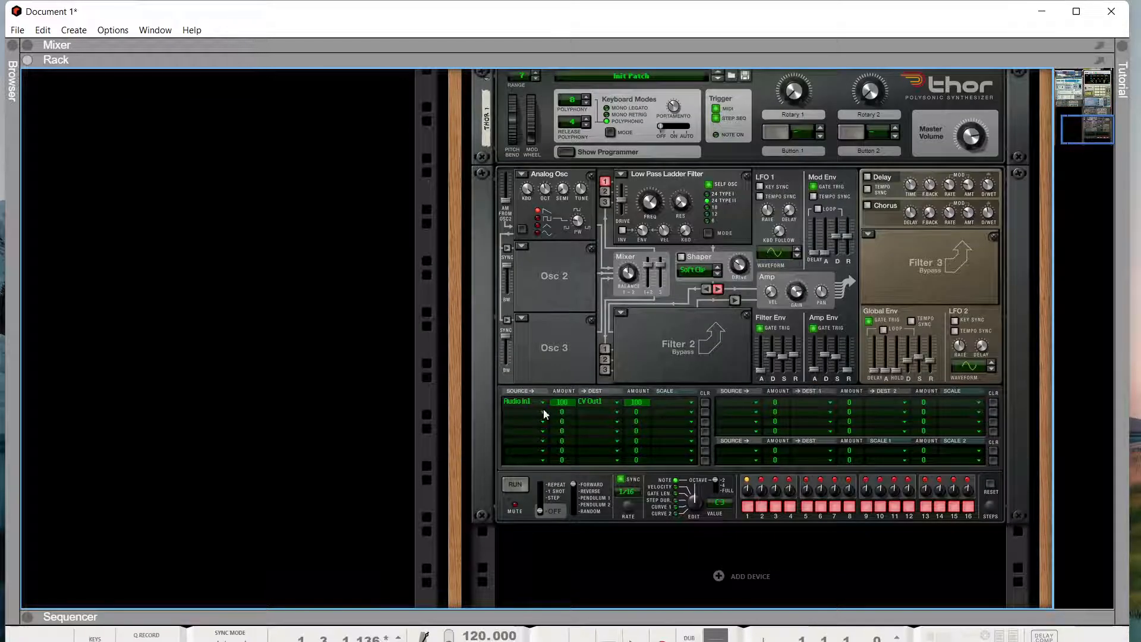
key(Tab)
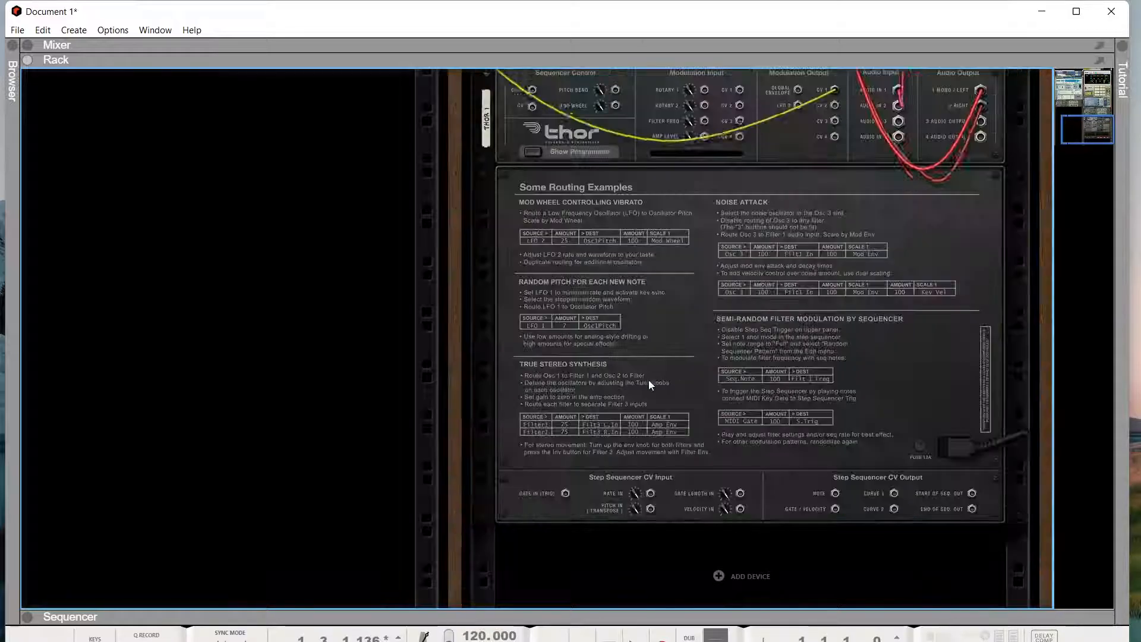
scroll(915, 309, up, 2)
scroll(915, 309, up, 1)
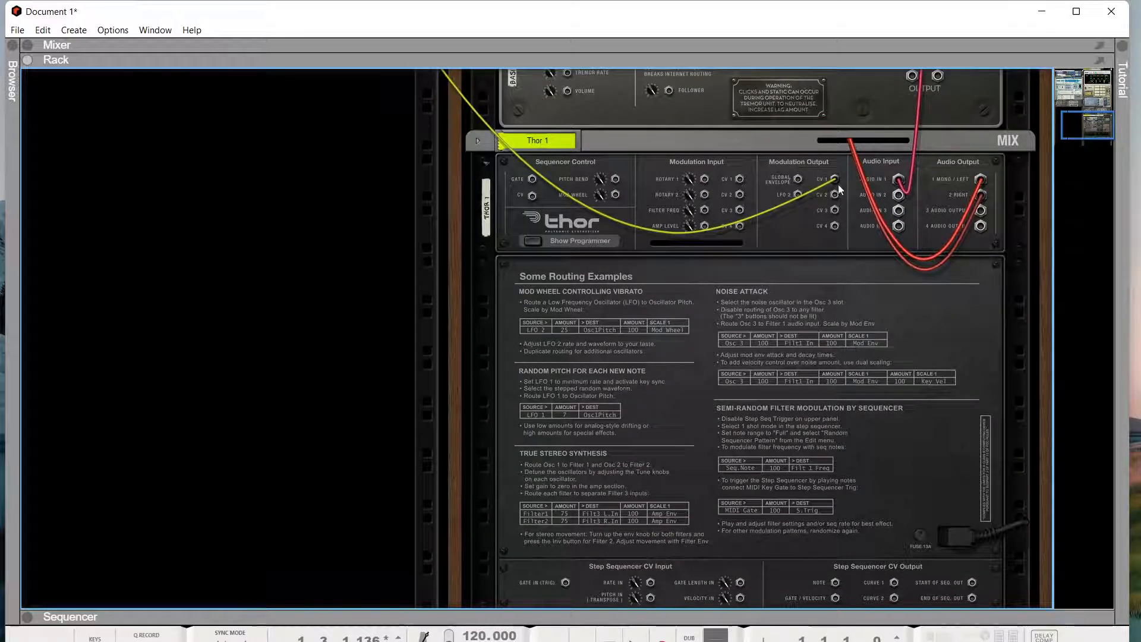
scroll(144, 93, up, 5)
scroll(143, 92, up, 7)
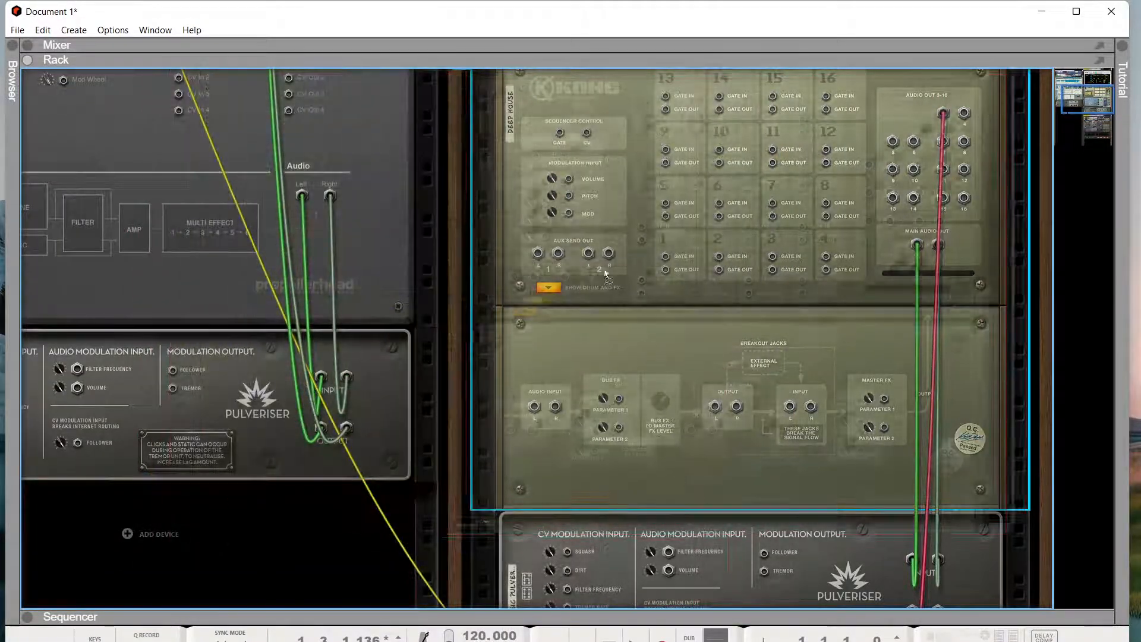
drag(1095, 90, 1034, 84)
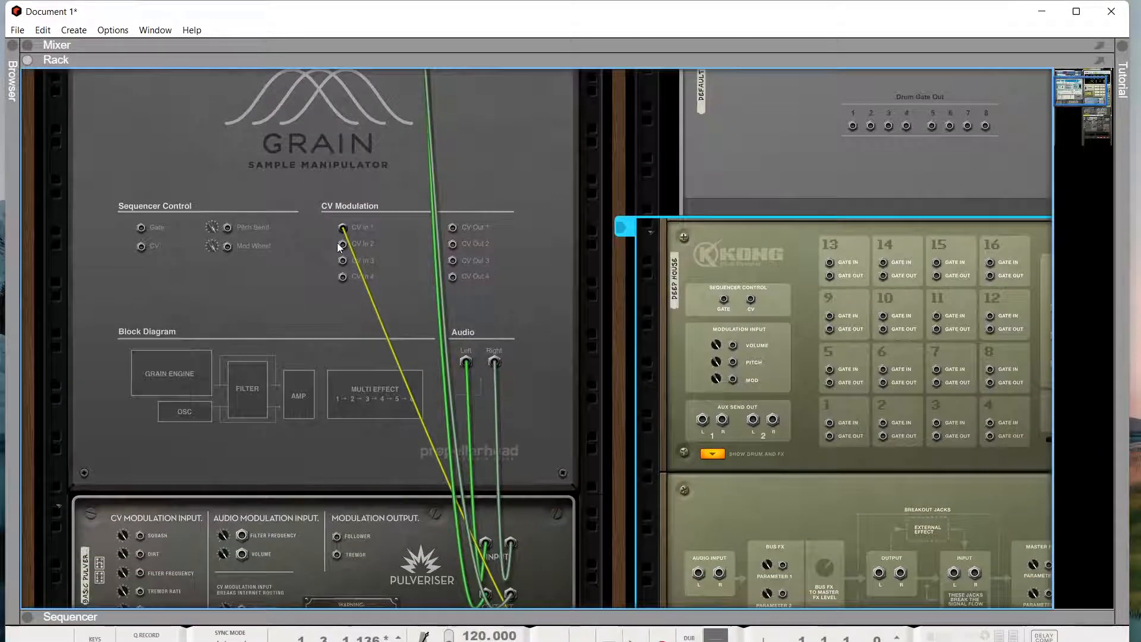
- Flip the rack to the front and scroll up to Grain's mod matrix and the Drum Sequencer
key(Tab)
scroll(375, 305, down, 3)
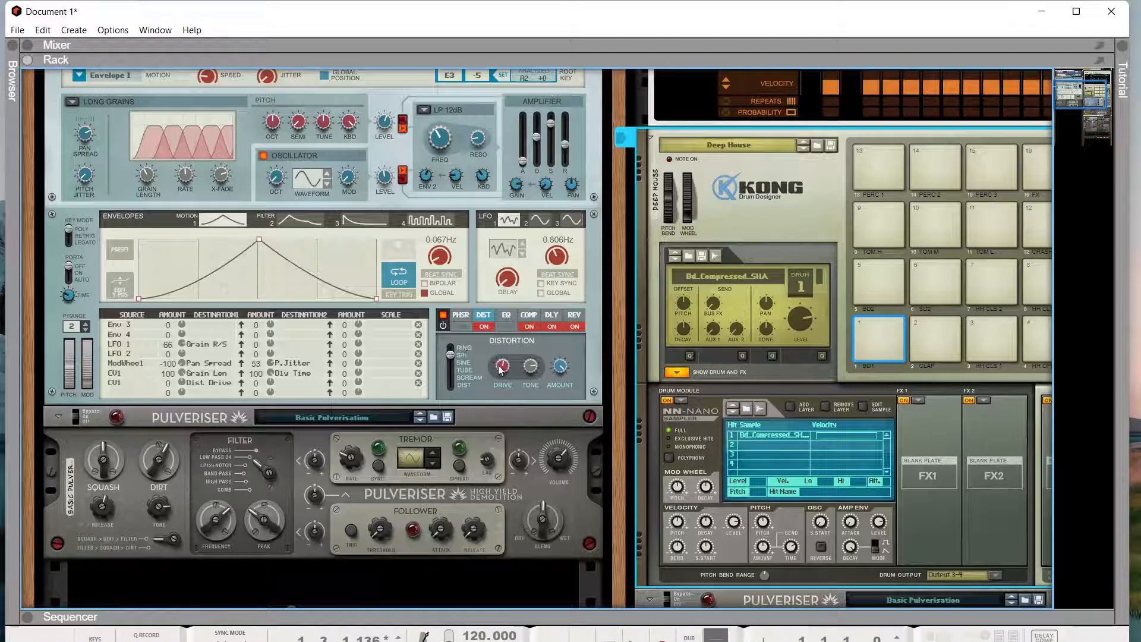
scroll(502, 338, up, 3)
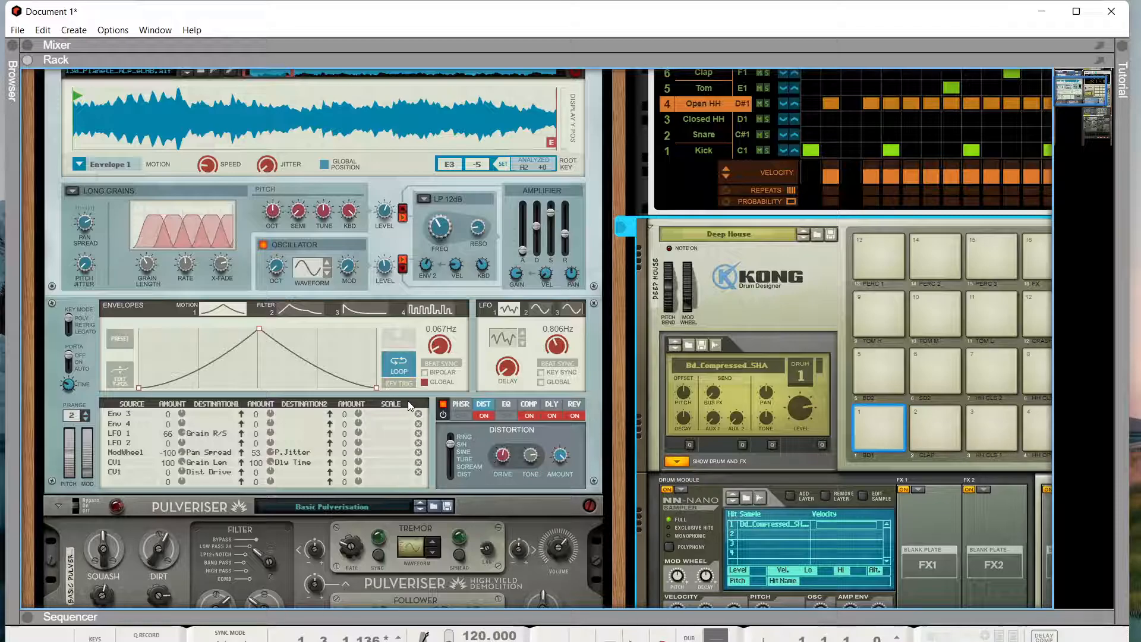
scroll(409, 406, up, 5)
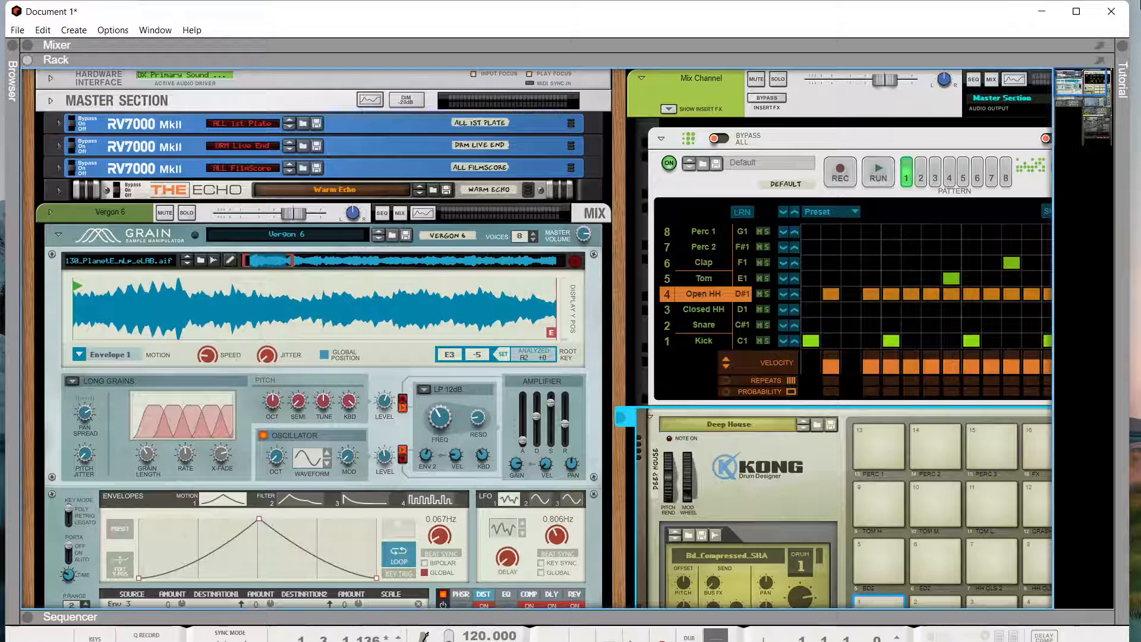
- Pan the rack across the drum sequencer down to Kong and the Pulveriser, then back up
drag(1089, 70, 1095, 71)
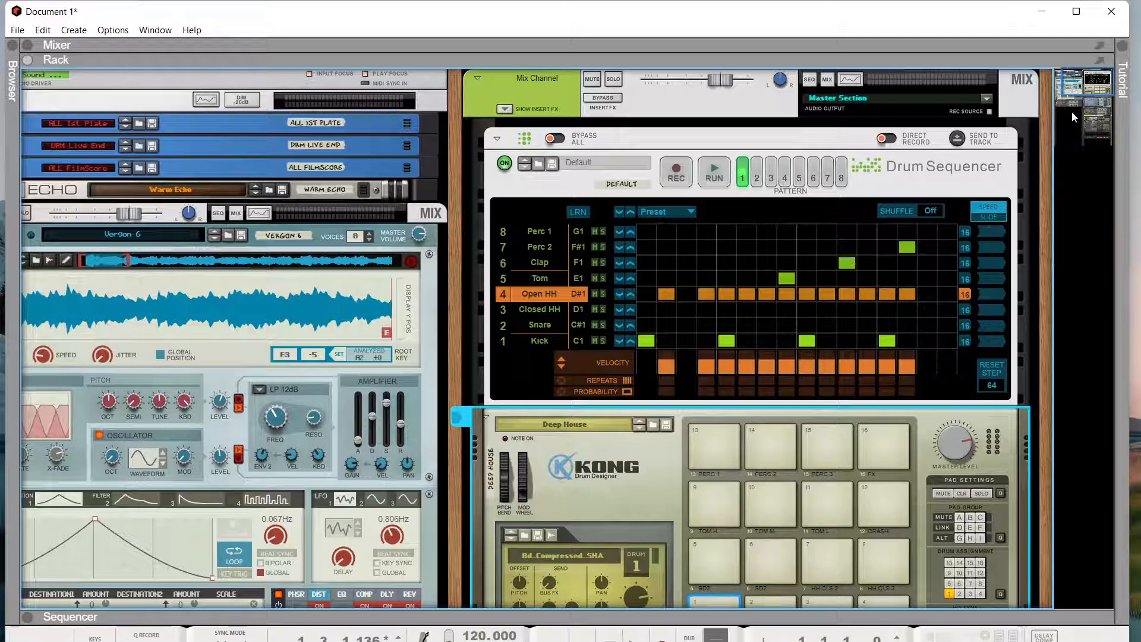
drag(1091, 89, 1134, 88)
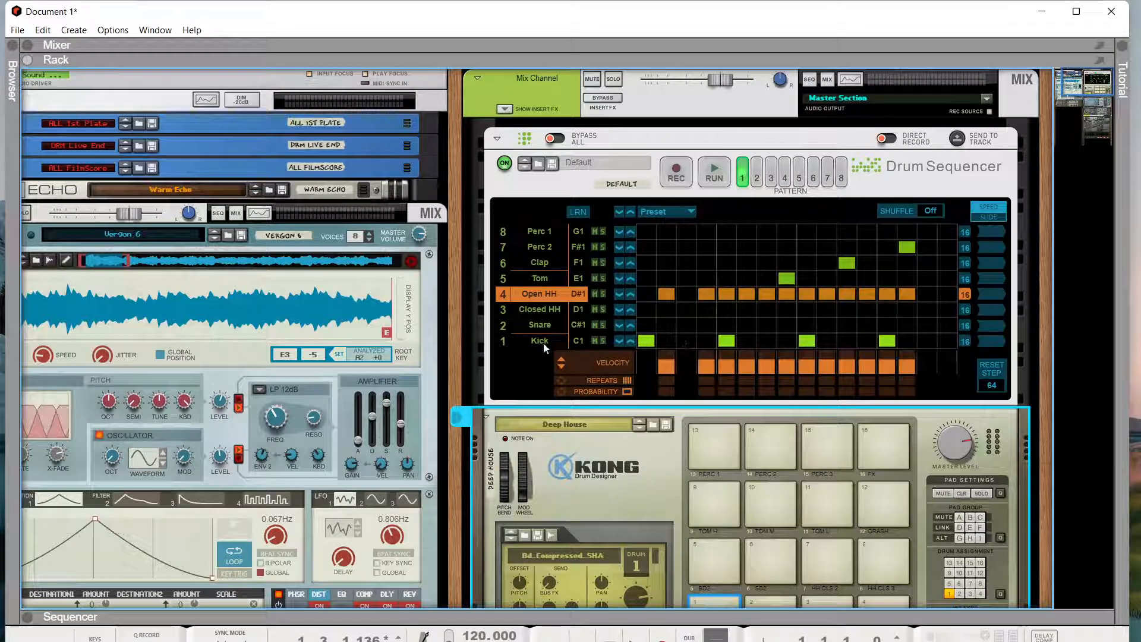
scroll(749, 263, down, 3)
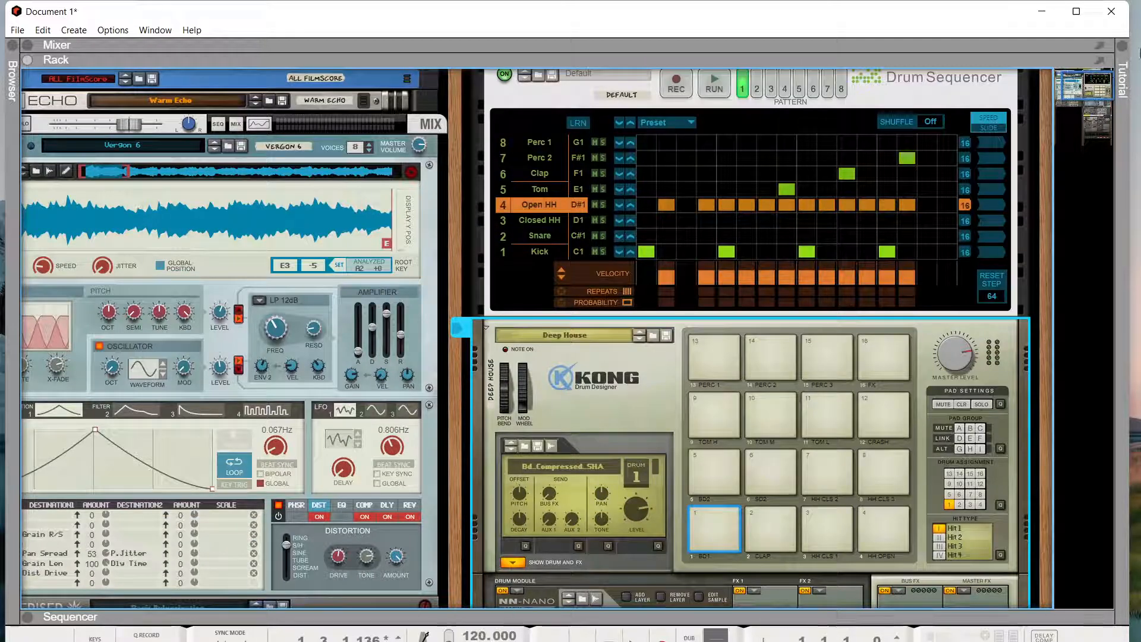
drag(1095, 85, 1086, 96)
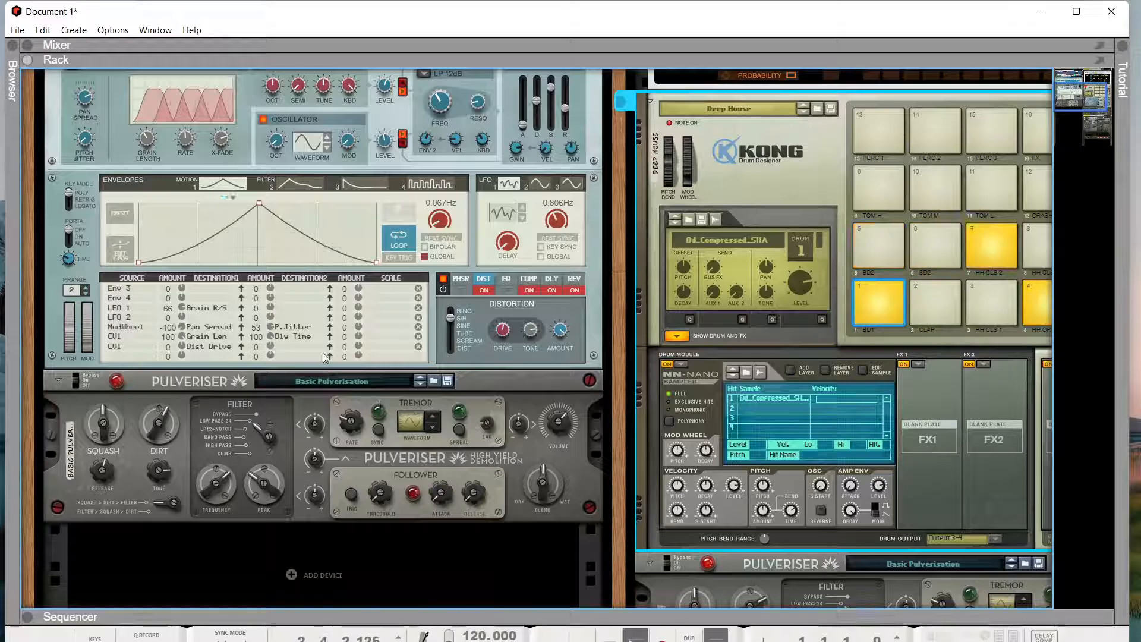
scroll(322, 316, up, 3)
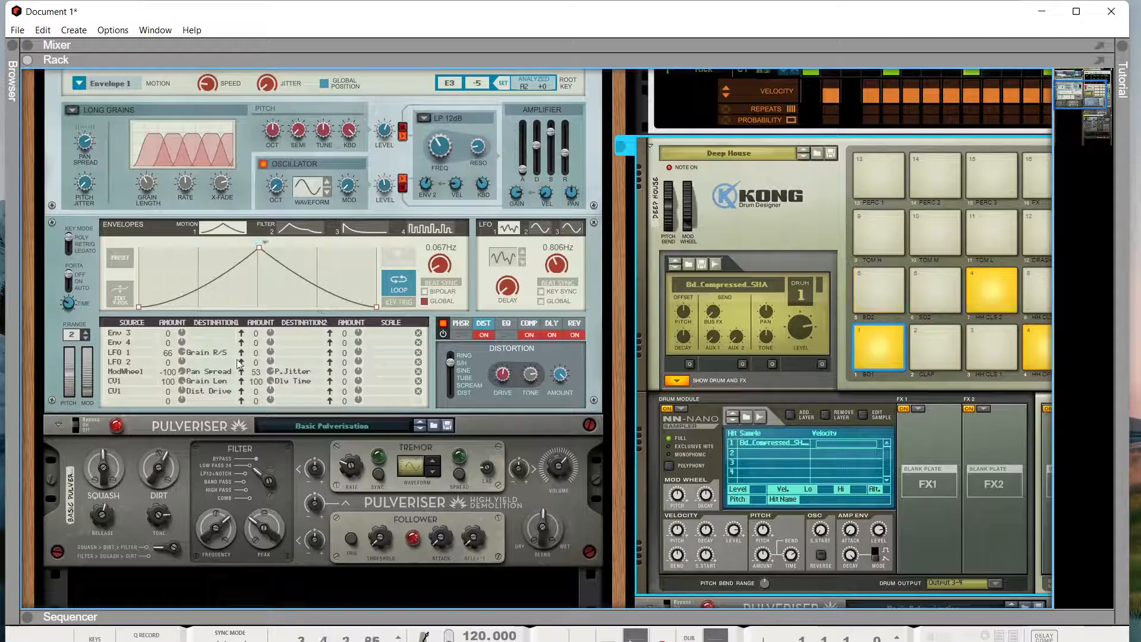
- Set Grain's CV1 Grain Len amounts to 78 and 100 and its distortion type to Tube
mouse_move(182, 381)
mouse_down()
mouse_move(183, 405)
mouse_move(182, 360)
mouse_up()
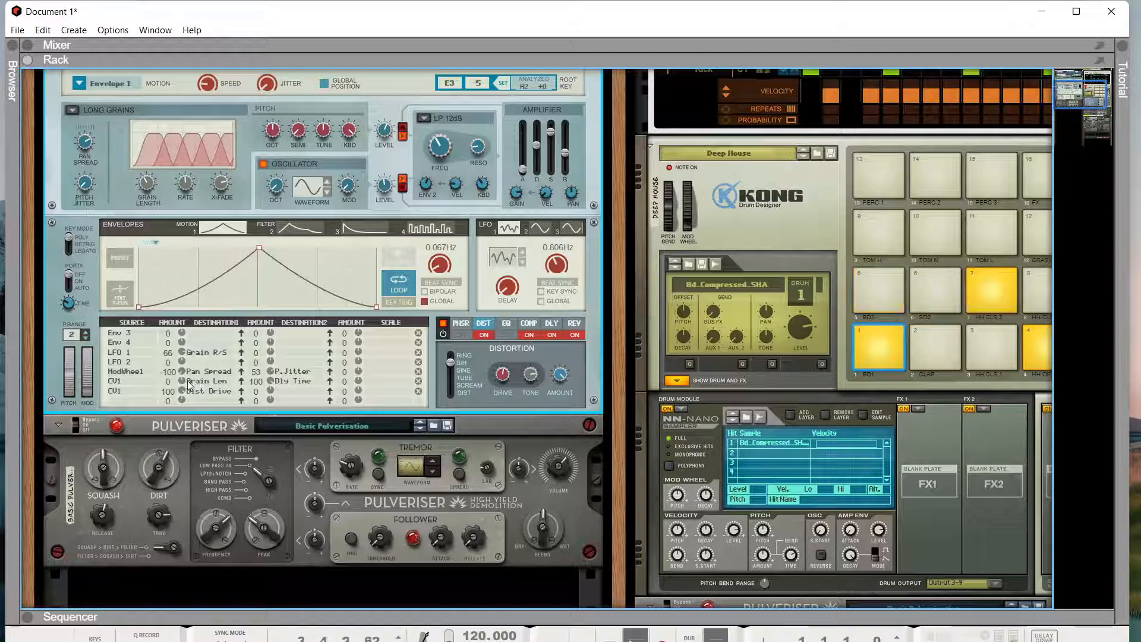
drag(182, 381, 182, 350)
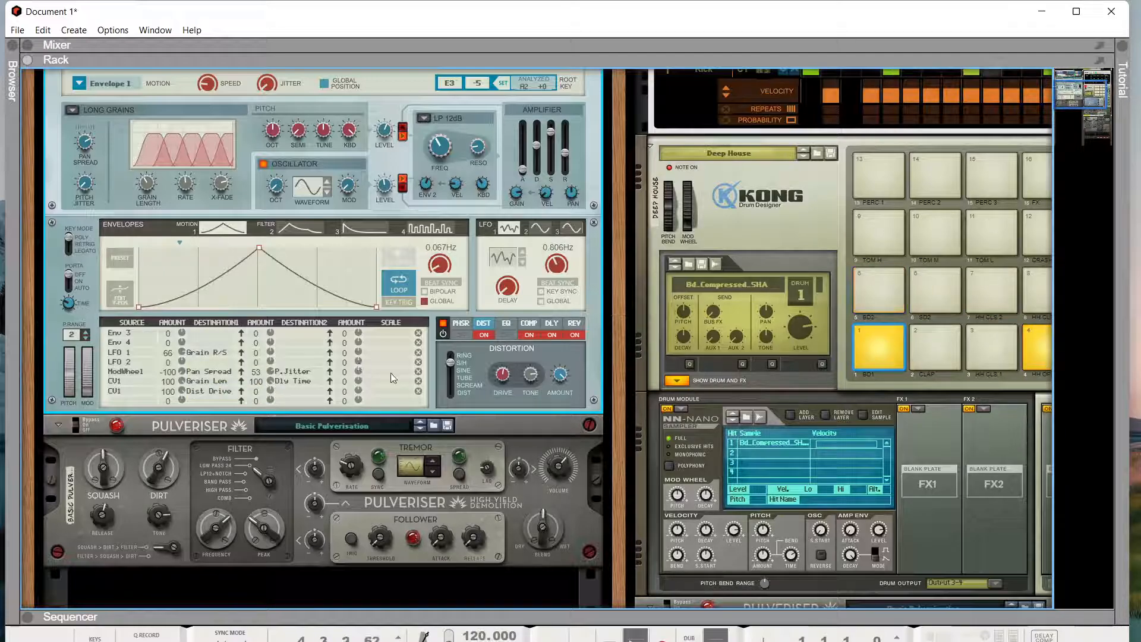
click(449, 378)
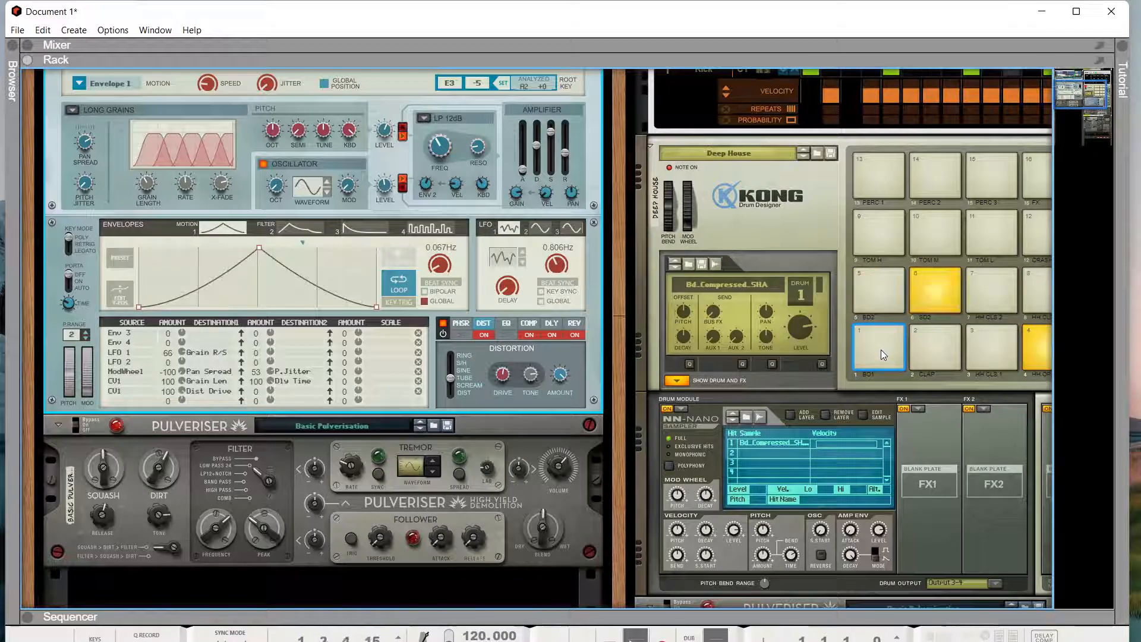
- Add one kick step and remove three others in the drum pattern
scroll(881, 349, up, 3)
click(931, 202)
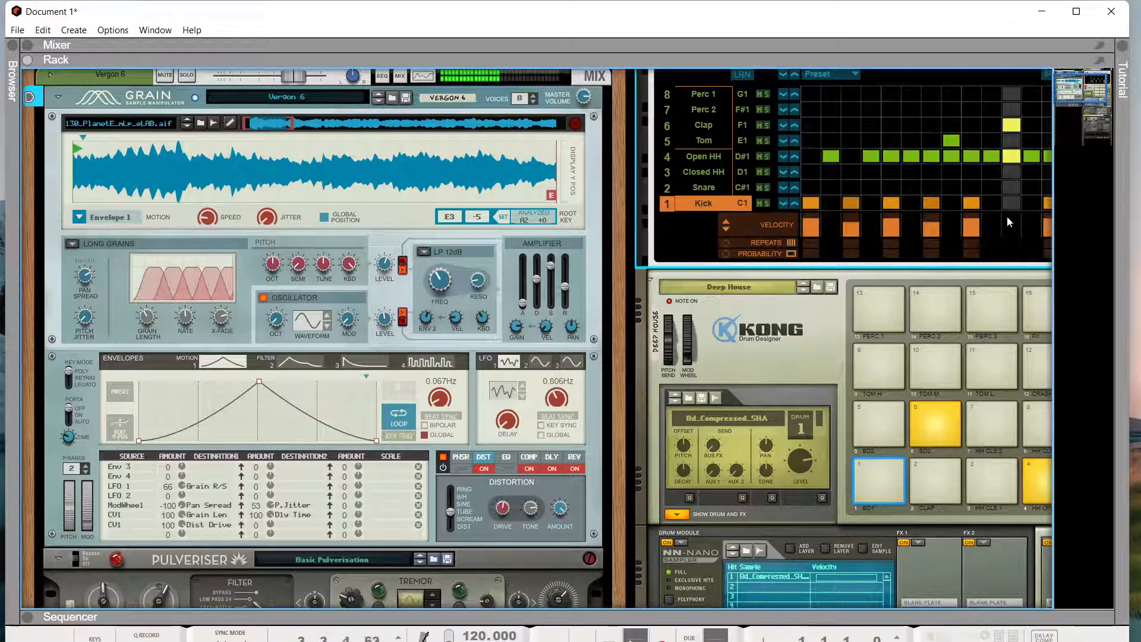
click(891, 203)
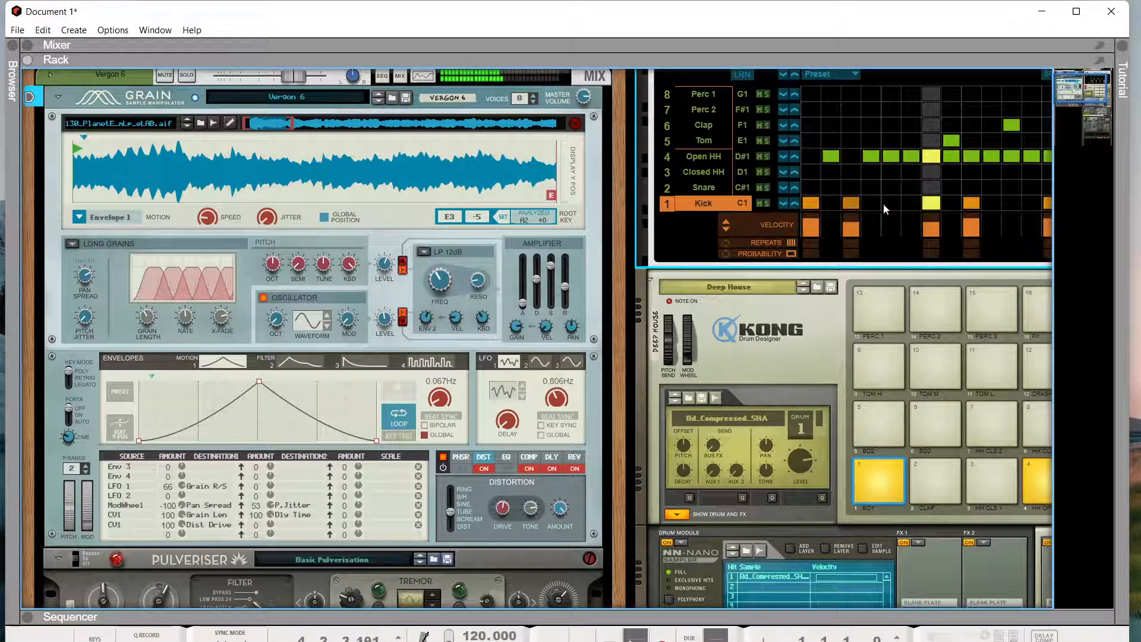
click(849, 204)
click(969, 203)
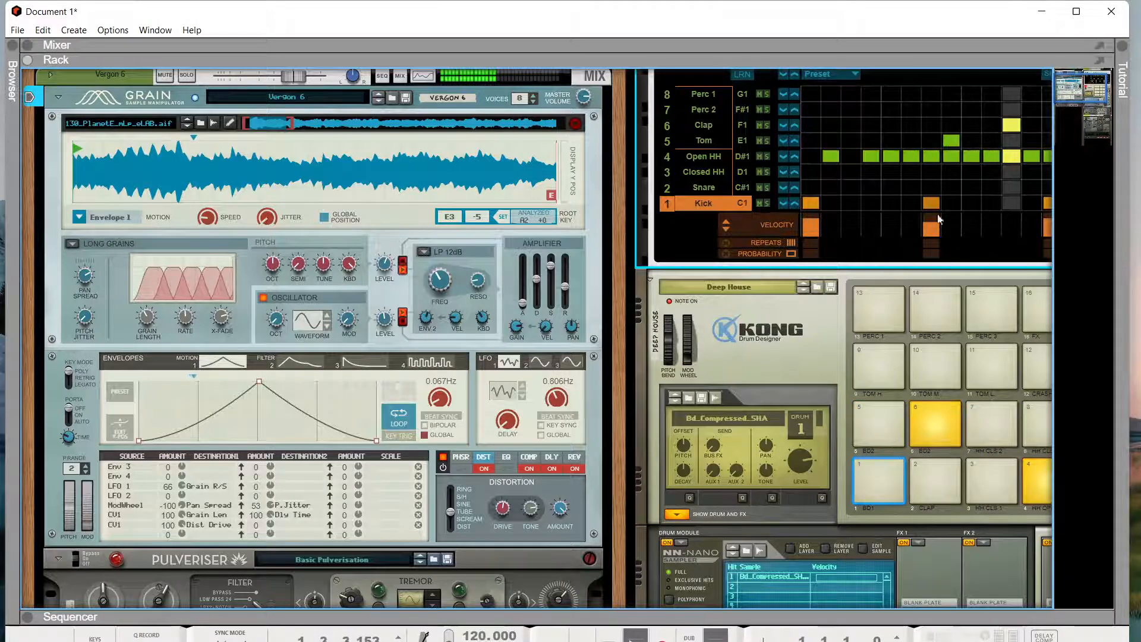
- Move a Kick hit to a later step and add another Kick hit later in the bar
drag(1086, 89, 1095, 92)
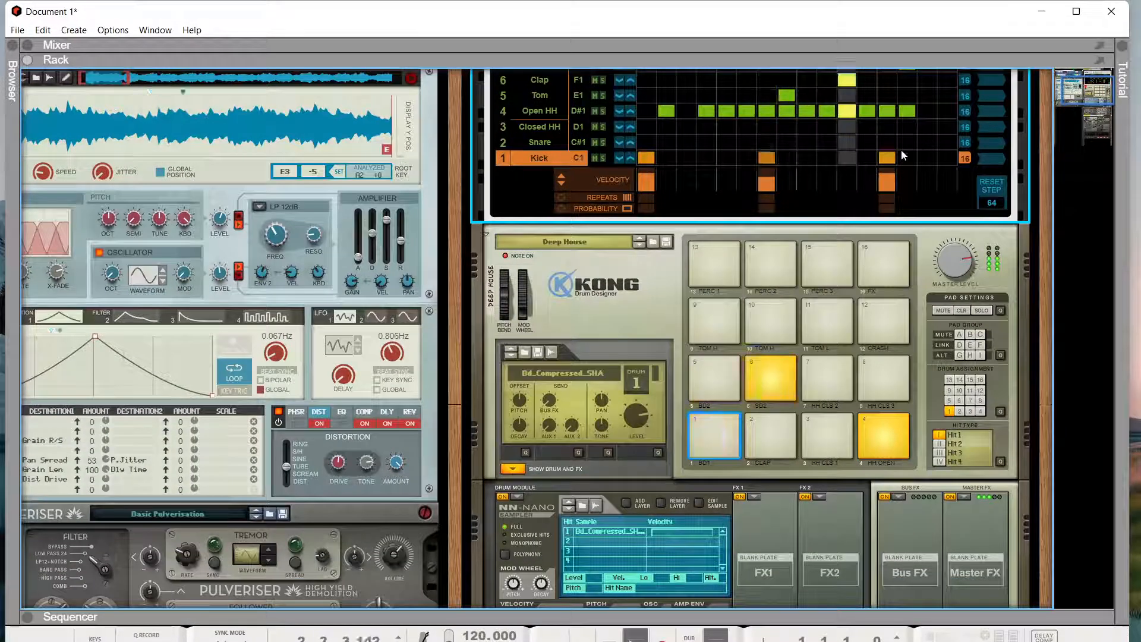
click(767, 157)
click(806, 158)
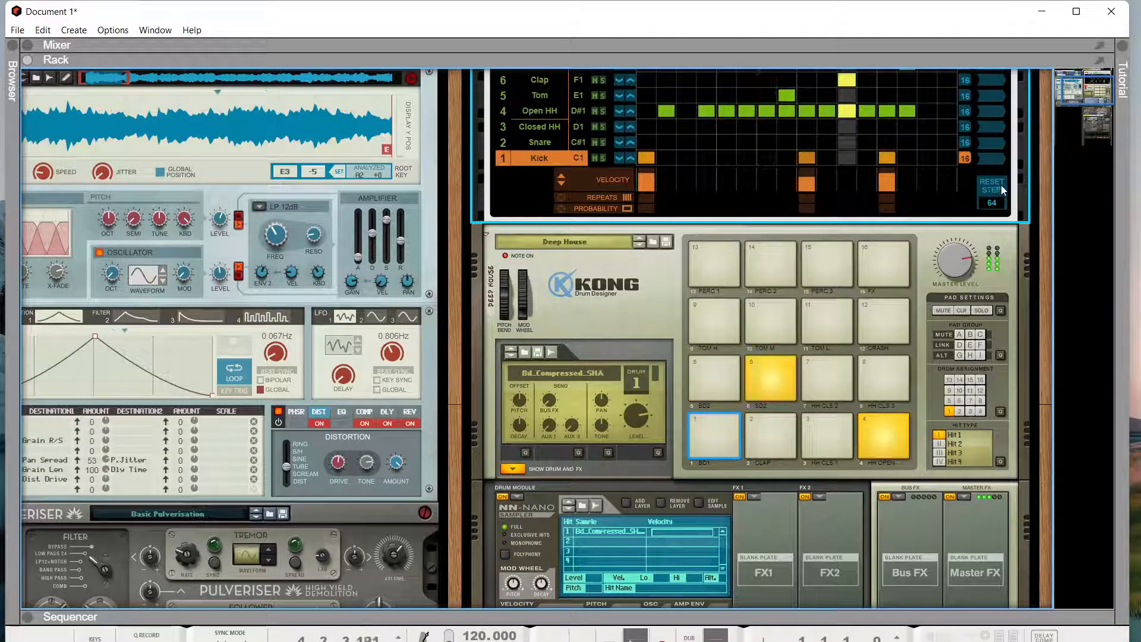
click(927, 157)
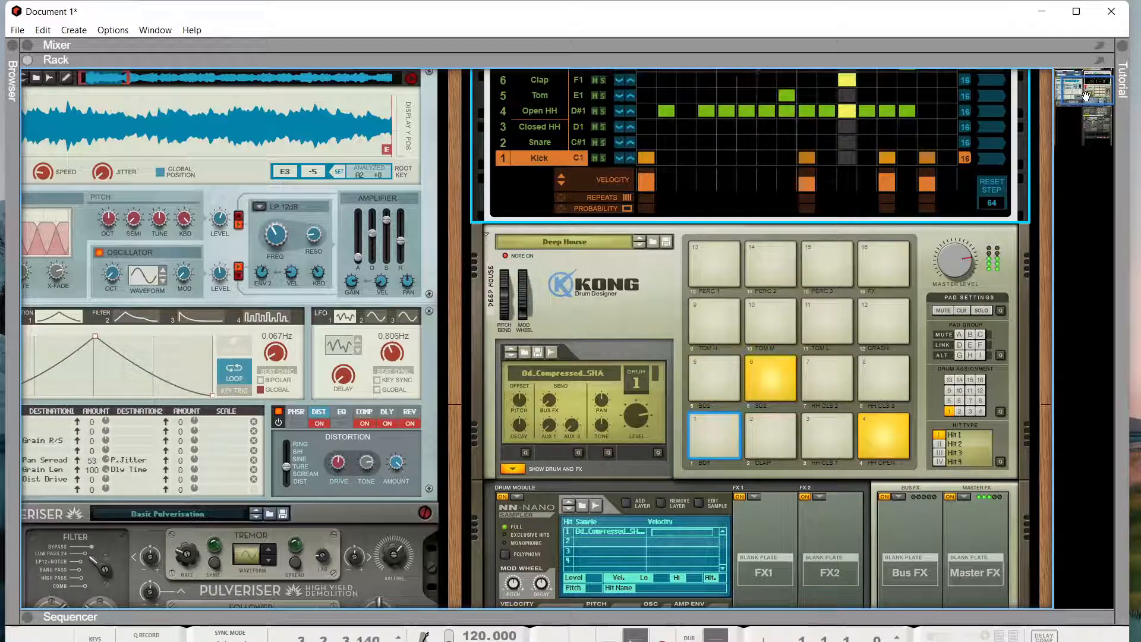
- Pull Grain's two CV1 amounts down, second slightly negative, start playback, and reduce CV1 Dly Time
drag(1087, 95, 1037, 103)
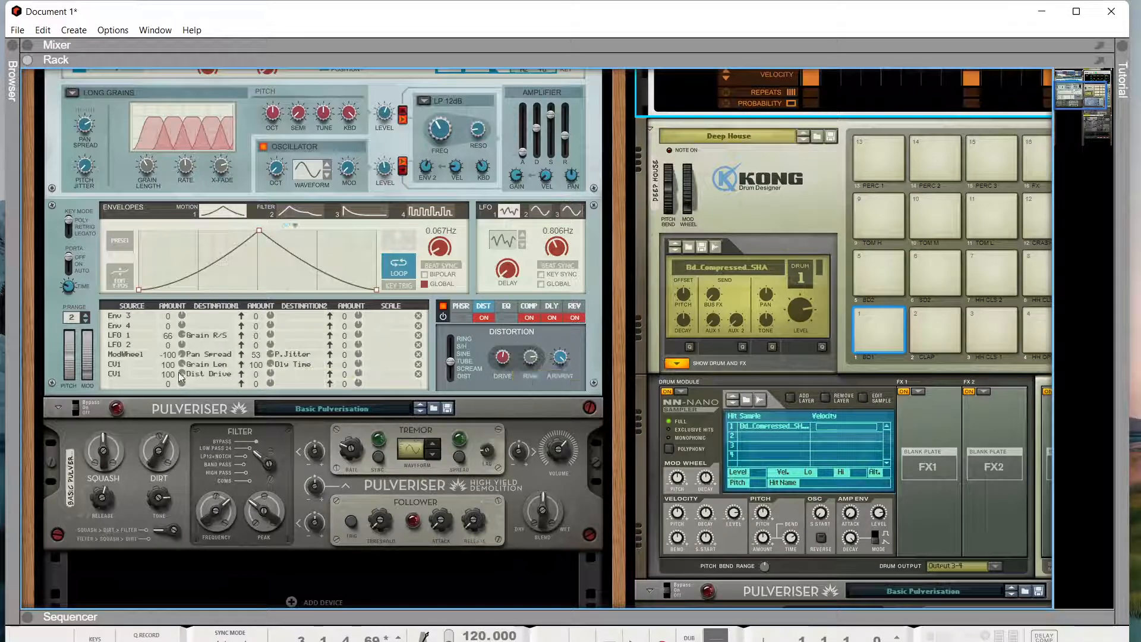
scroll(201, 169, up, 3)
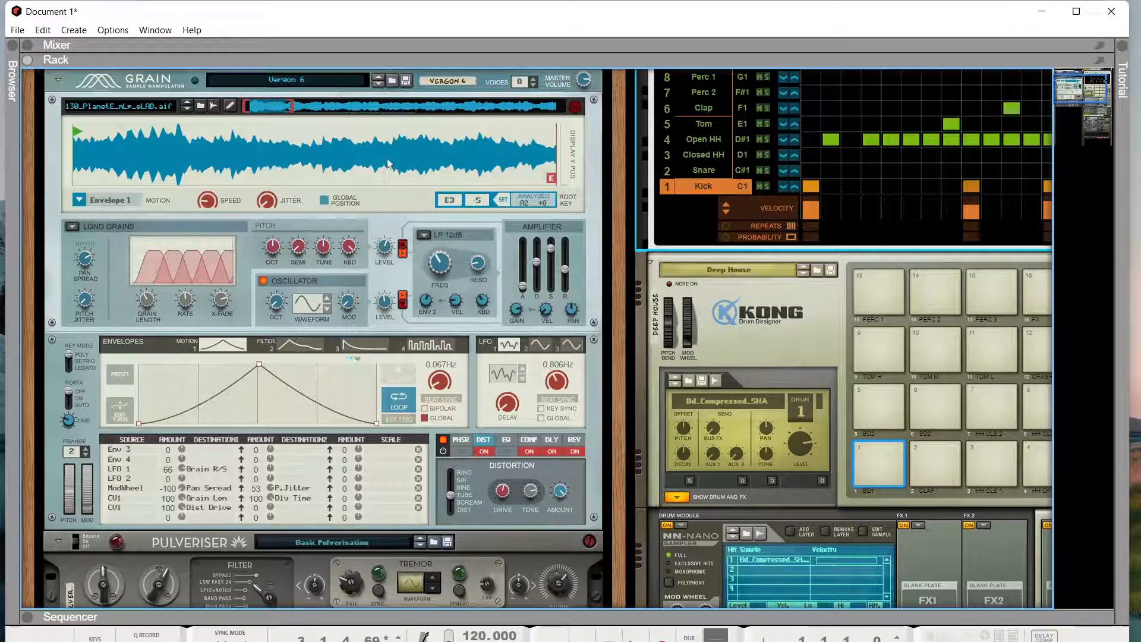
scroll(324, 169, down, 2)
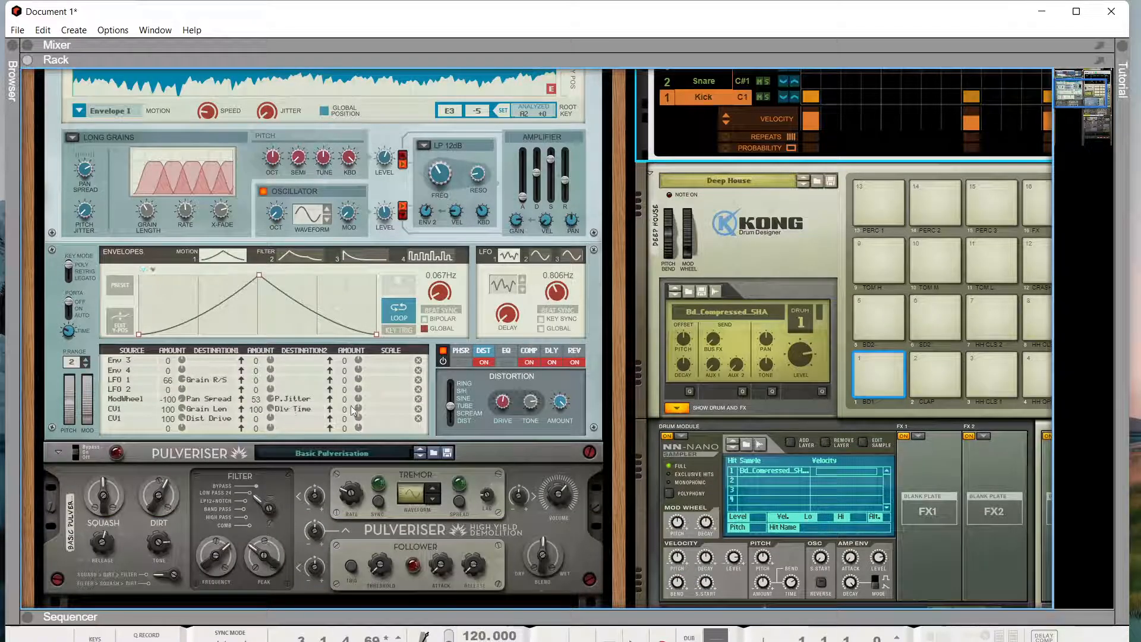
drag(165, 409, 163, 480)
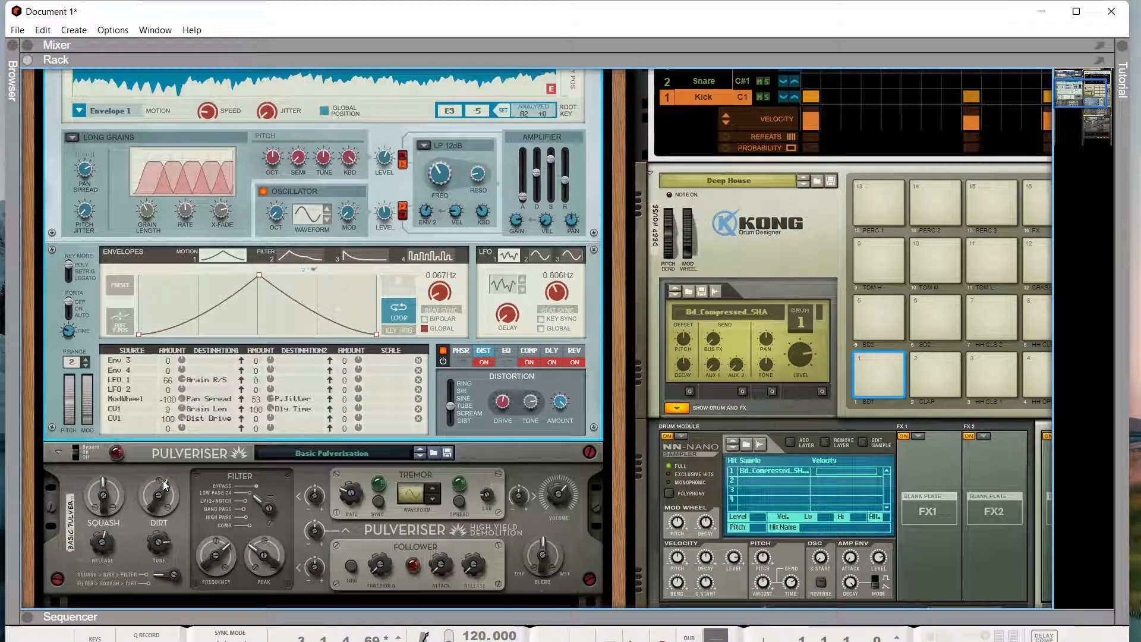
drag(163, 424, 167, 498)
drag(166, 502, 167, 500)
key(space)
drag(255, 410, 250, 489)
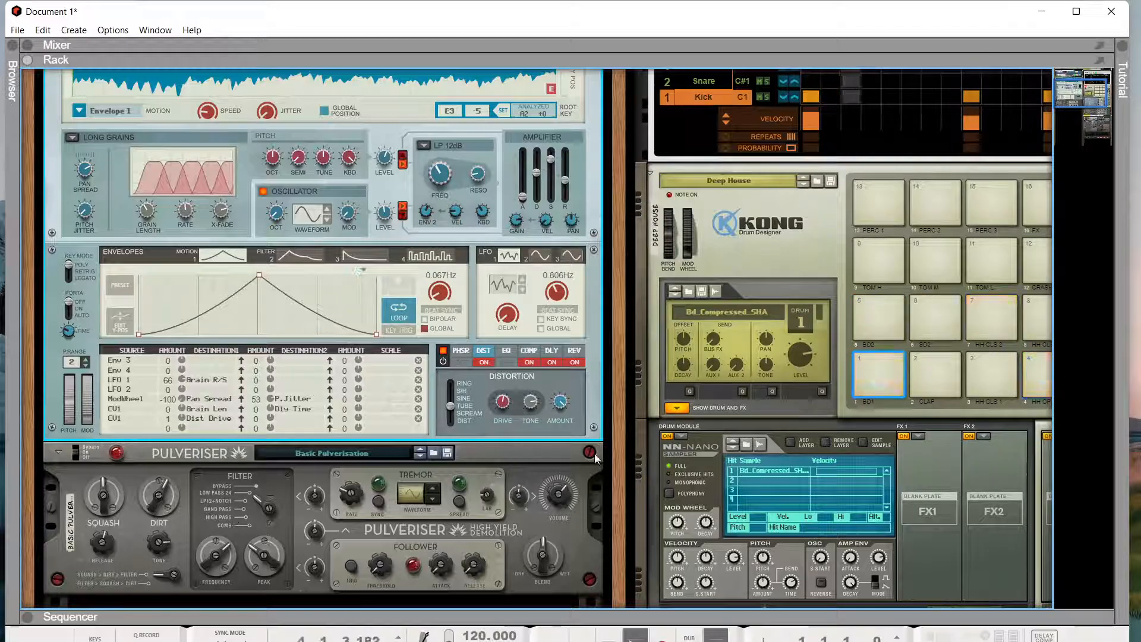
- Delete the Pulveriser and raise Grain's CV1 Dist Drive amount to 100
click(533, 458)
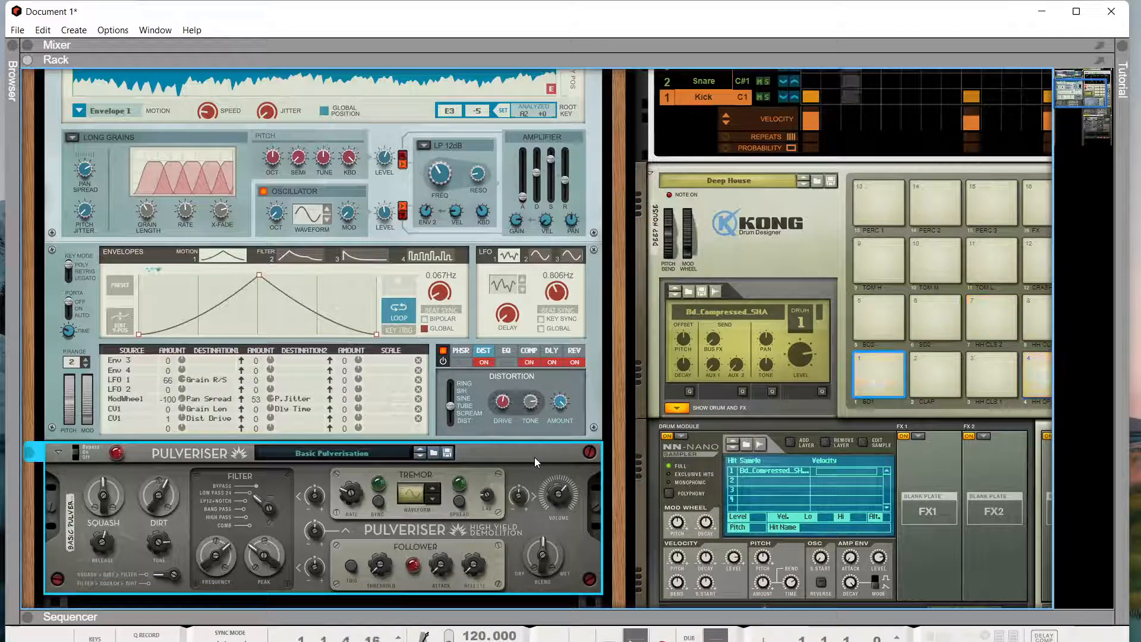
key(Delete)
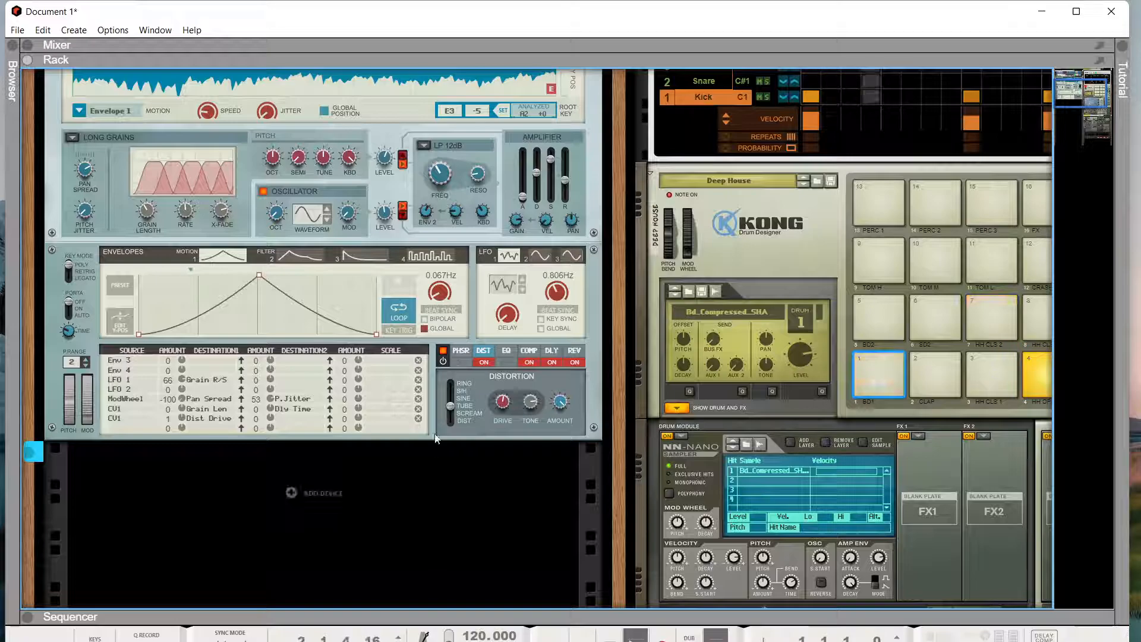
scroll(437, 405, up, 2)
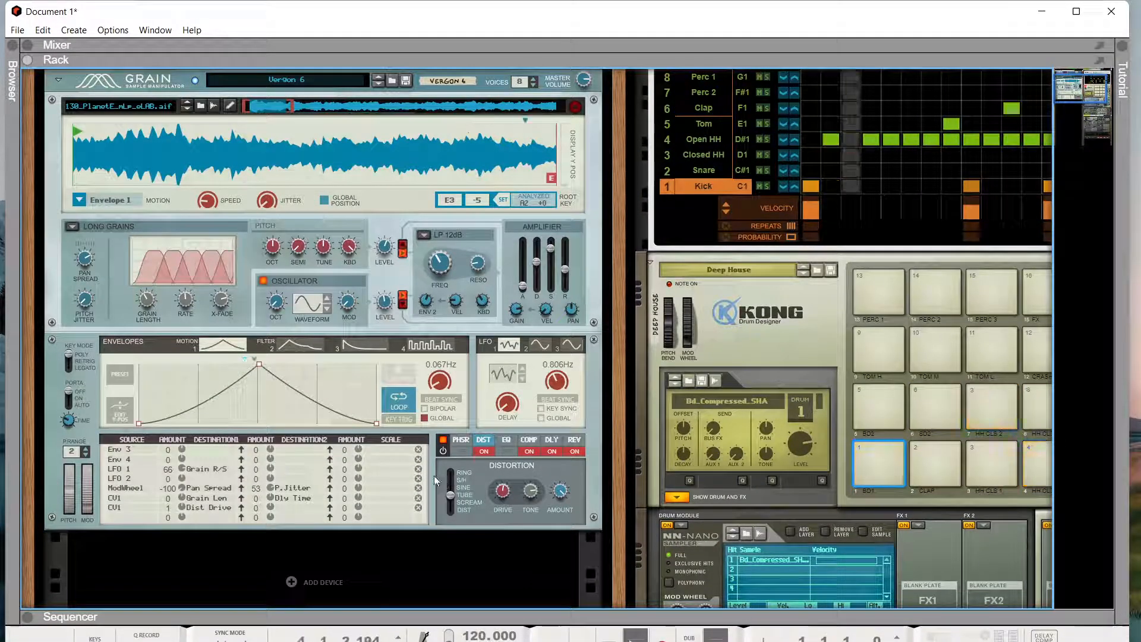
drag(182, 507, 181, 455)
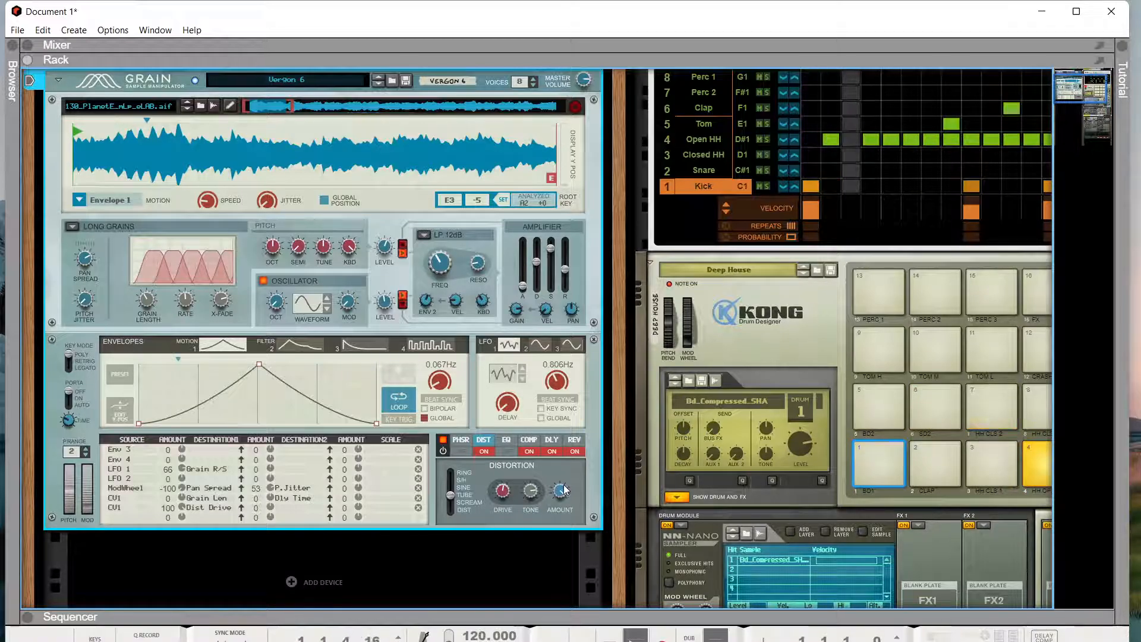
scroll(576, 481, up, 3)
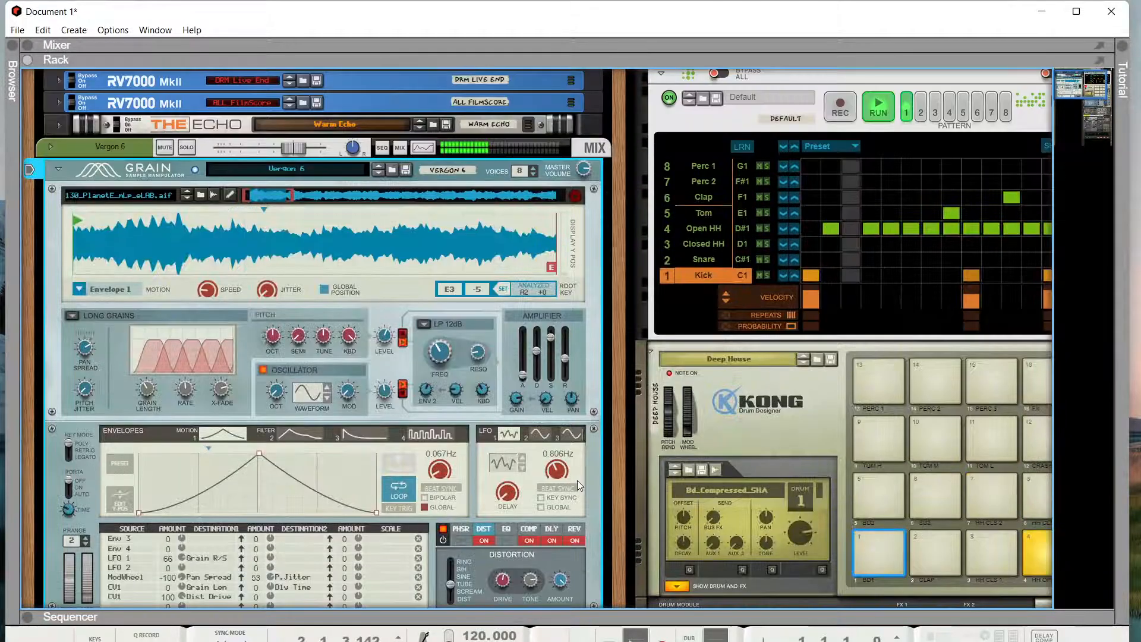
- Scroll through the rack, then flip it to show Grain's rear CV and audio jacks
scroll(576, 480, down, 3)
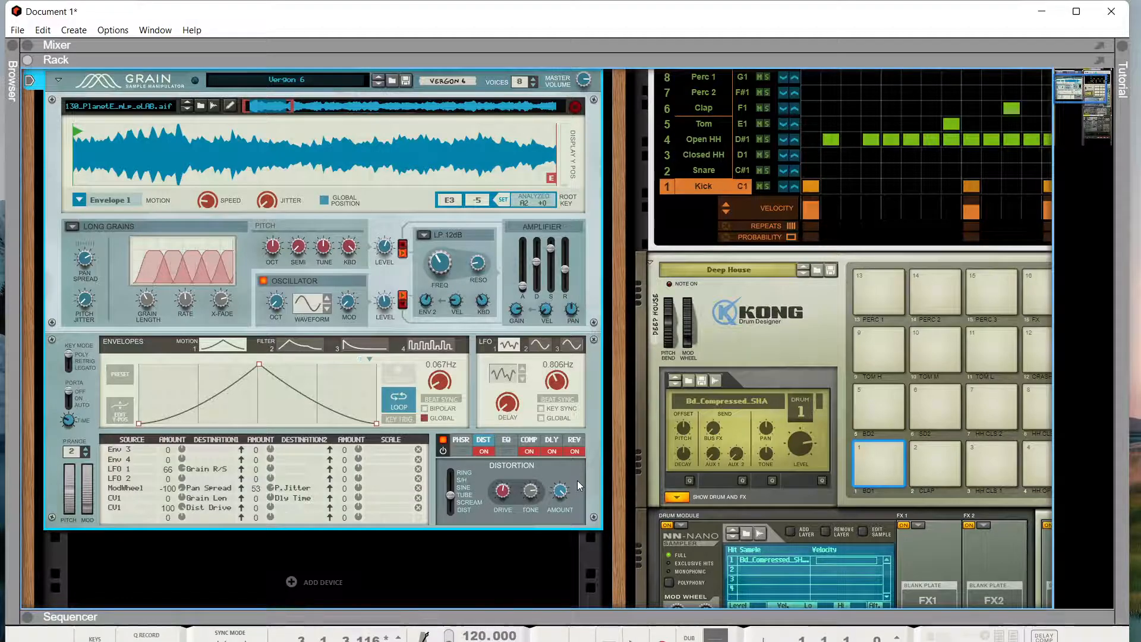
scroll(737, 461, up, 3)
scroll(737, 461, down, 3)
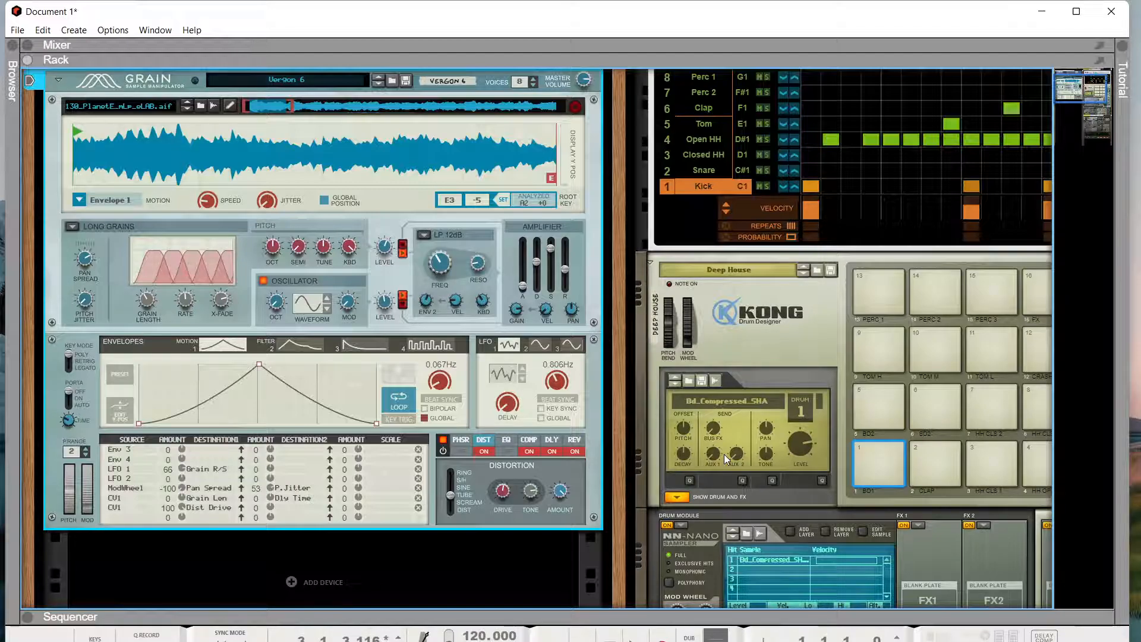
key(Tab)
- Flip the rack from Grain's rear jacks back to the front panels
scroll(839, 498, up, 1)
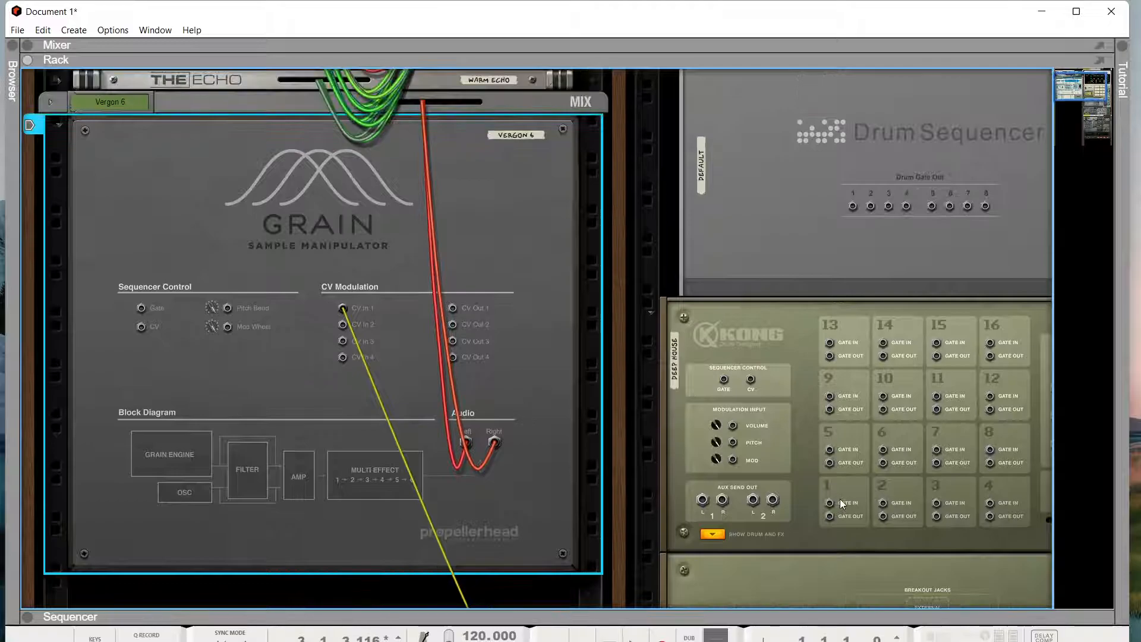
key(Tab)
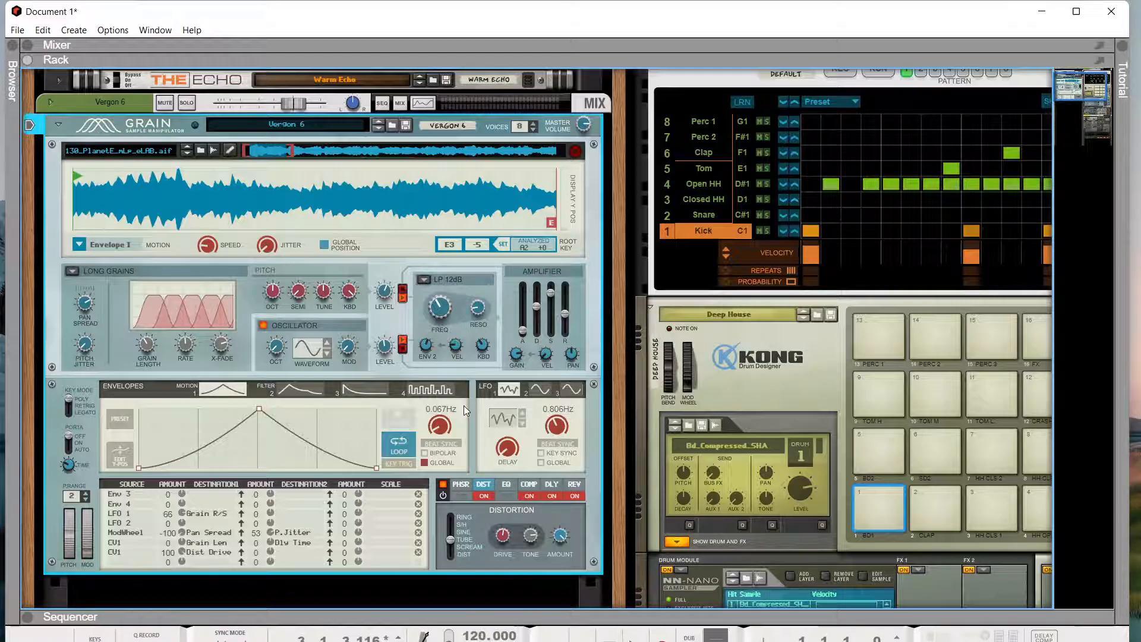
- Browse Utilities built-ins, trying Pulsar Dual LFO and Matrix before selecting the RPG-8 Monophonic Arpeggiator
key(Tab)
key(Tab)
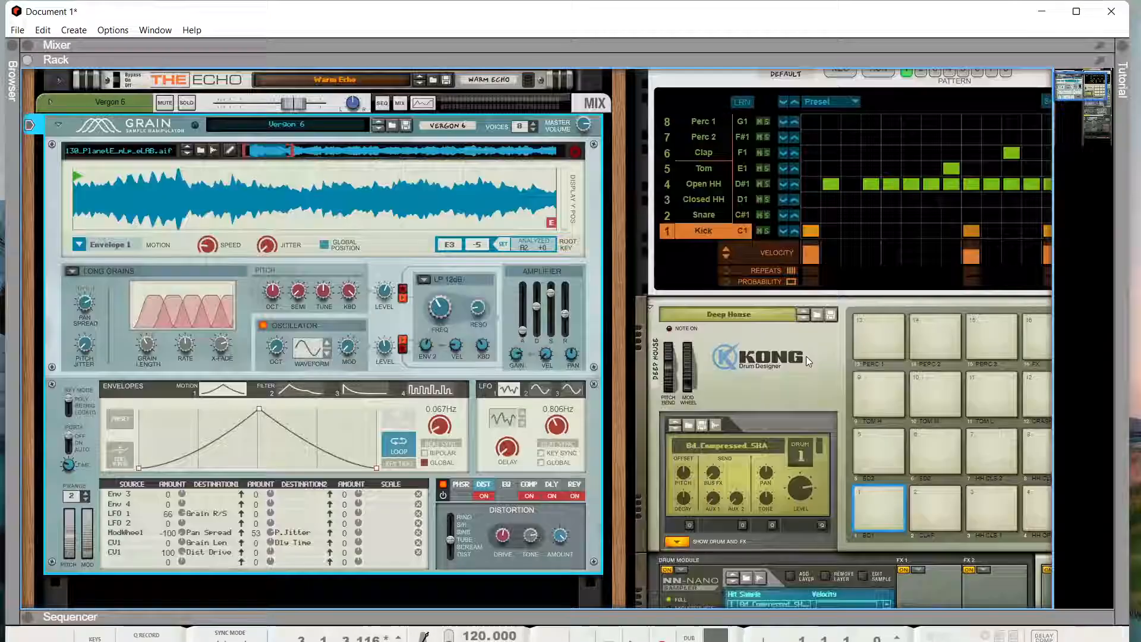
click(12, 59)
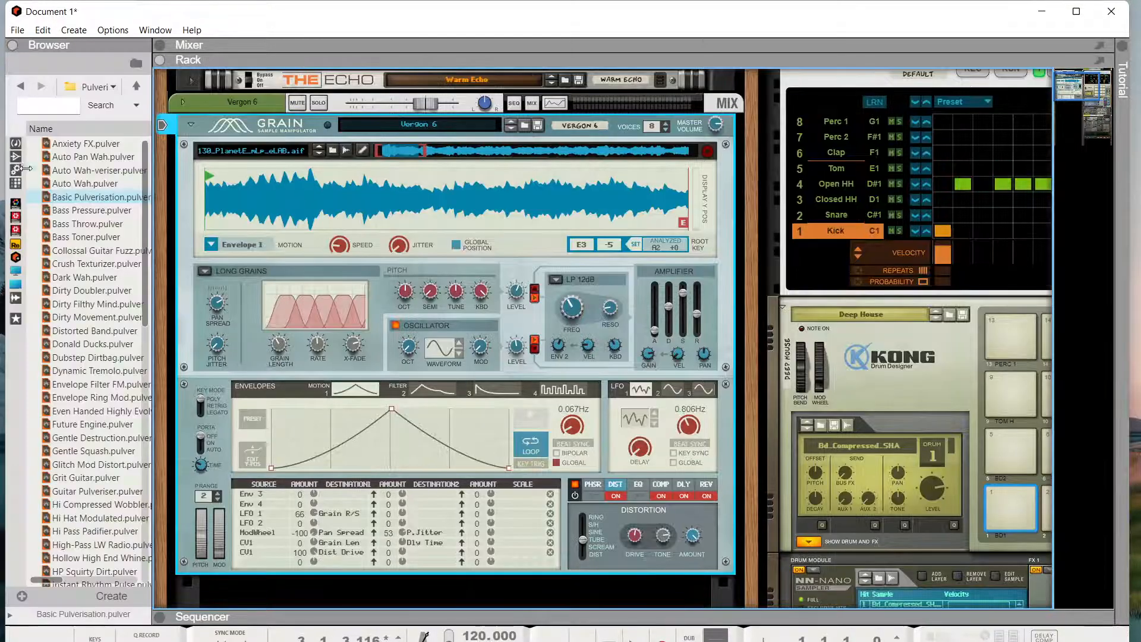
click(16, 169)
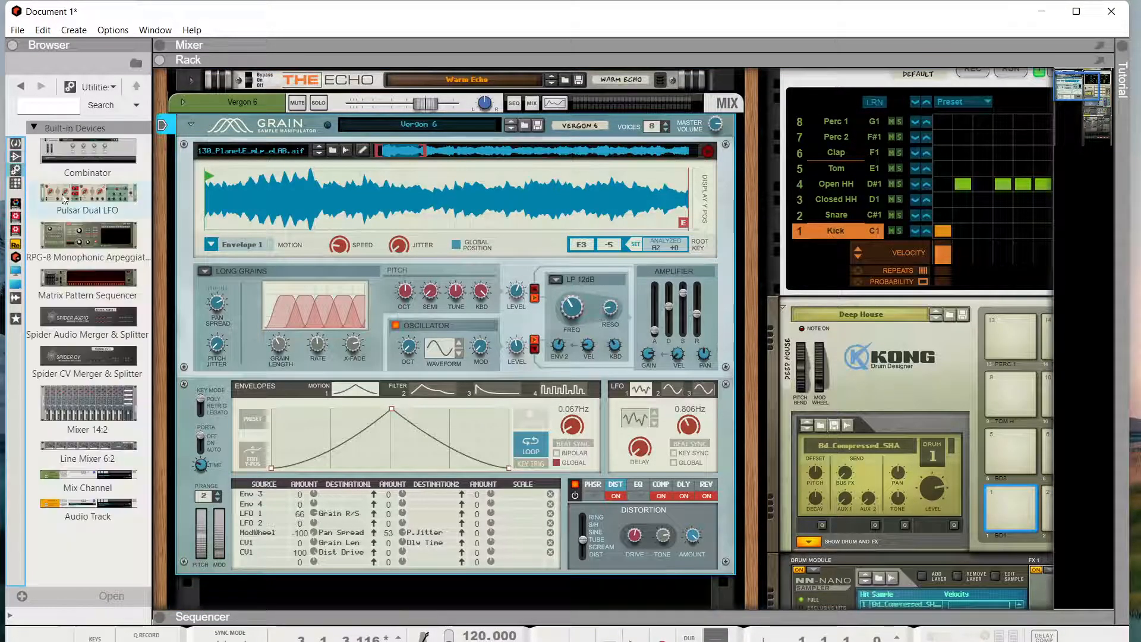
click(106, 195)
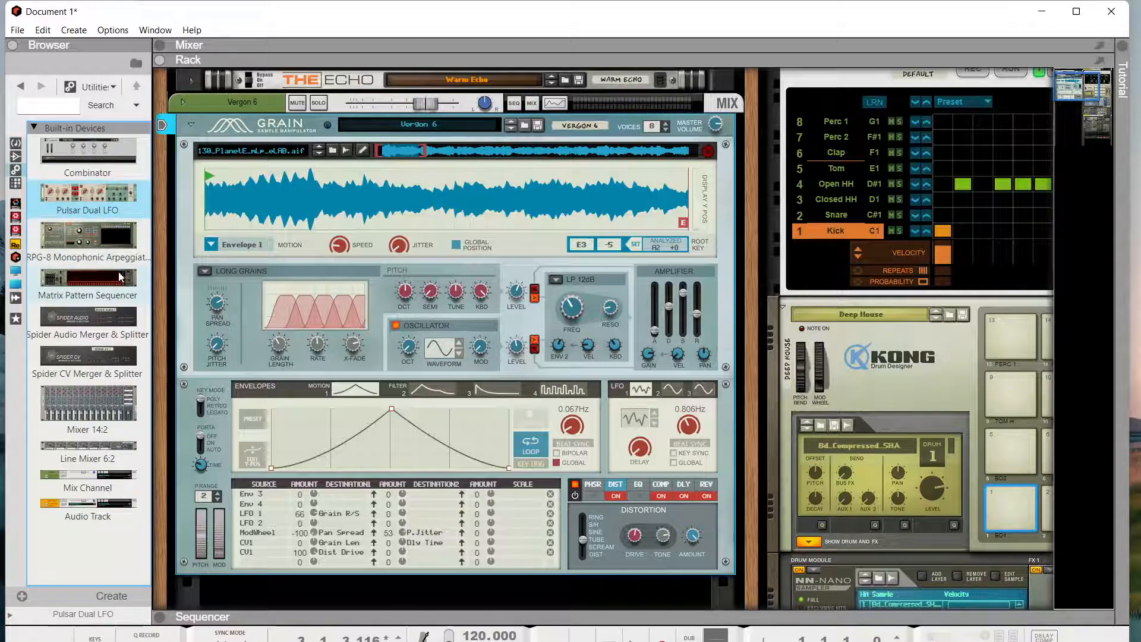
click(97, 272)
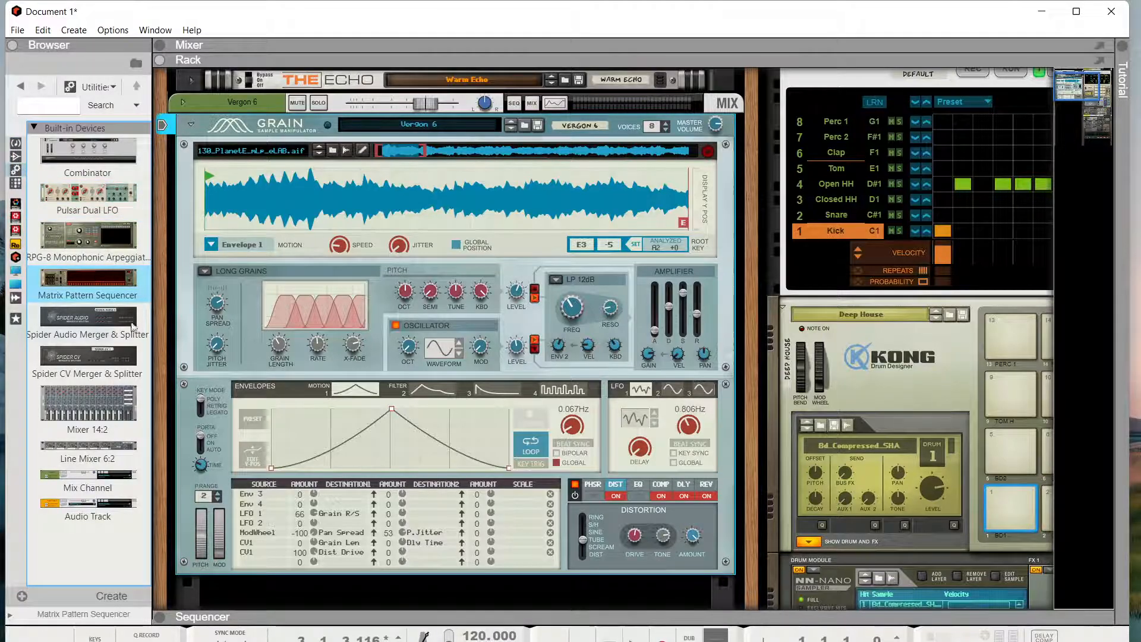
click(88, 244)
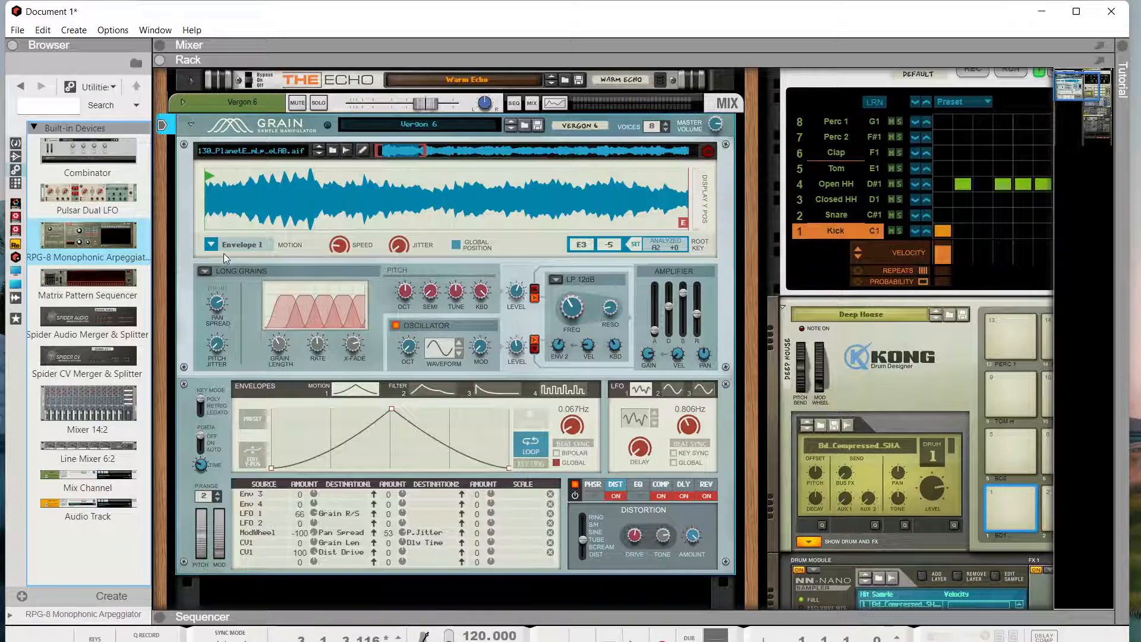